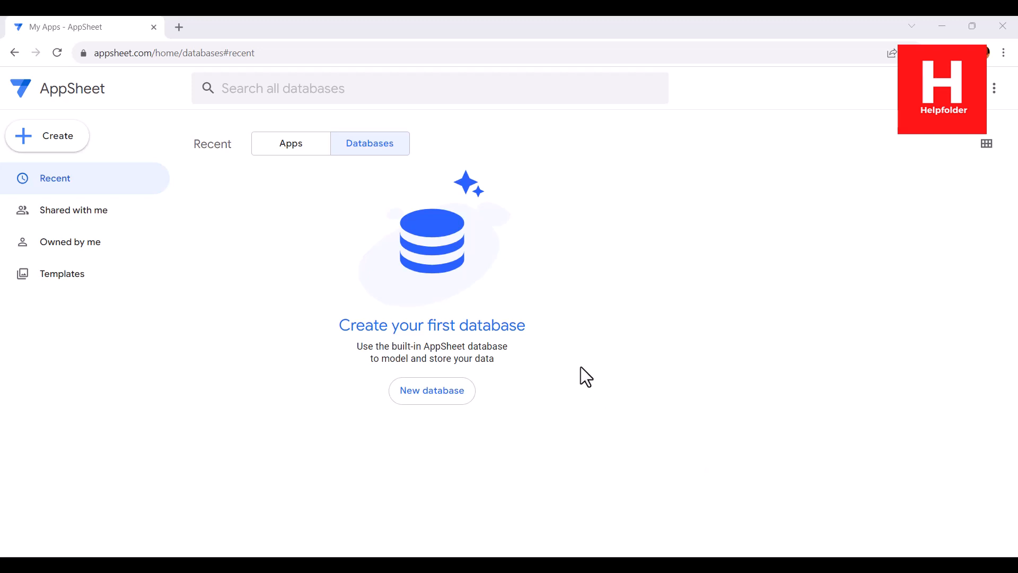
# Step: Create a new database and name it mydb
pyautogui.click(420, 391)
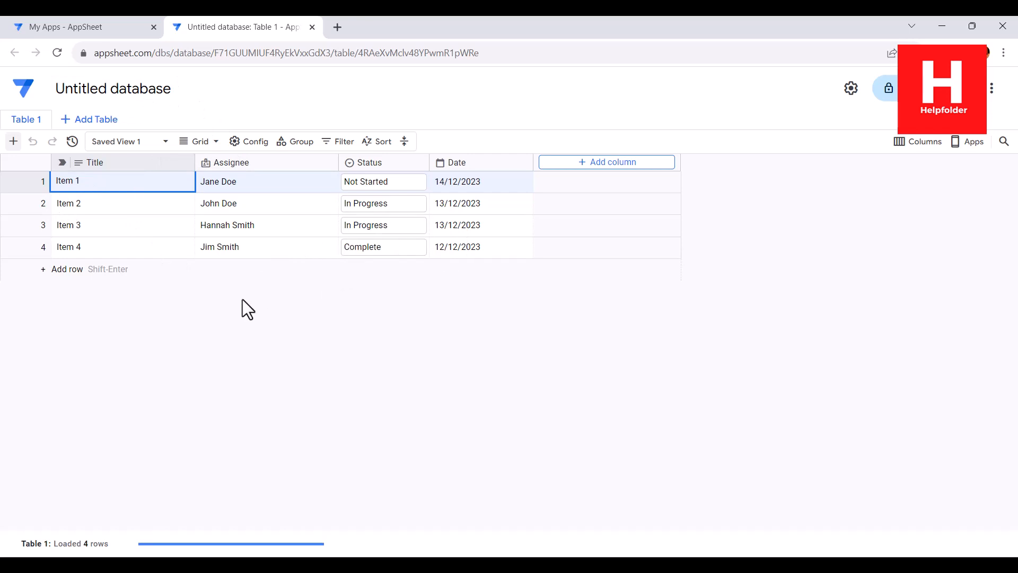
pyautogui.click(75, 122)
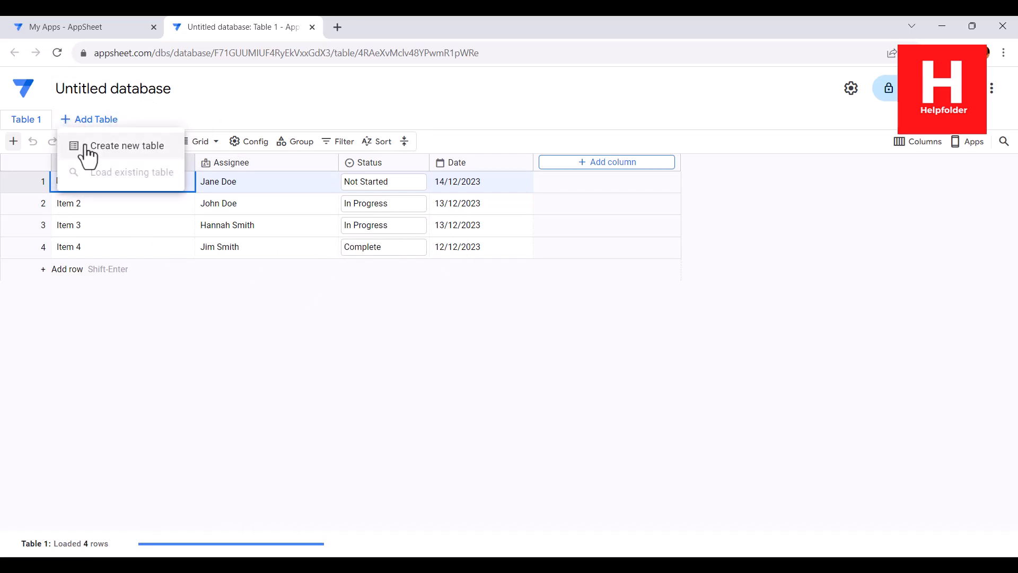
pyautogui.click(129, 81)
pyautogui.click(78, 89)
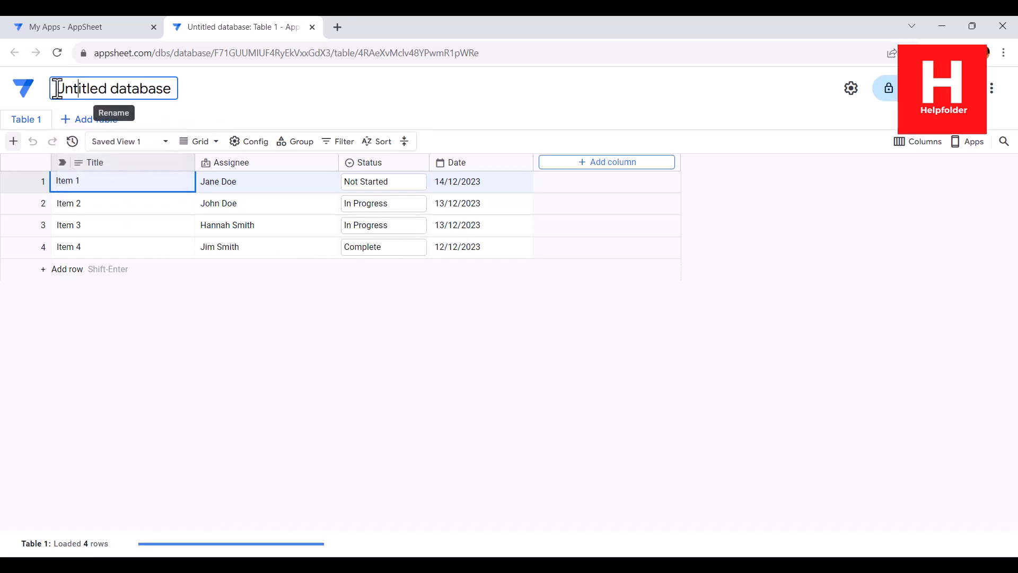
pyautogui.moveTo(57, 88); pyautogui.dragTo(186, 88)
pyautogui.write('mydb')
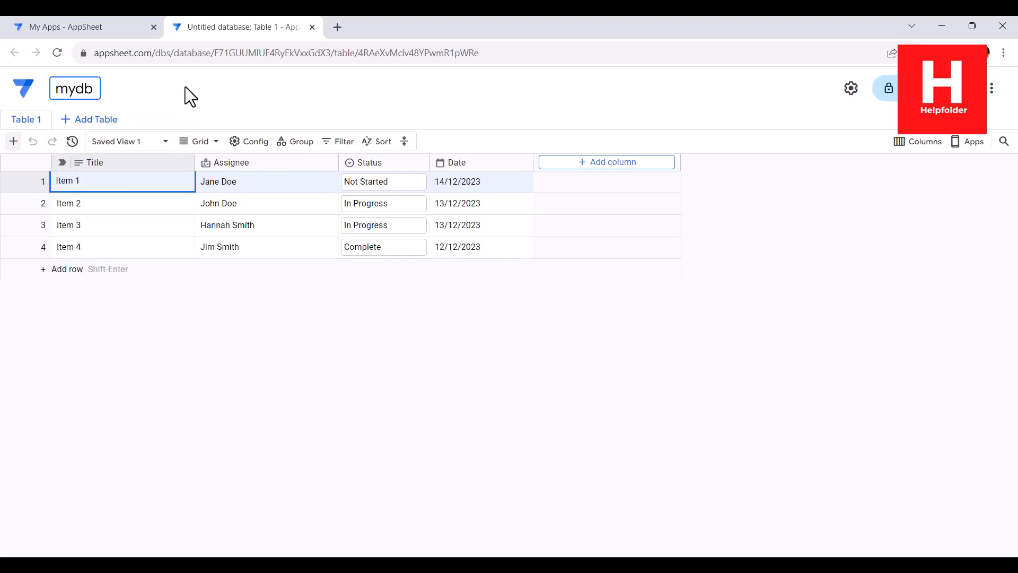
pyautogui.press('Return')
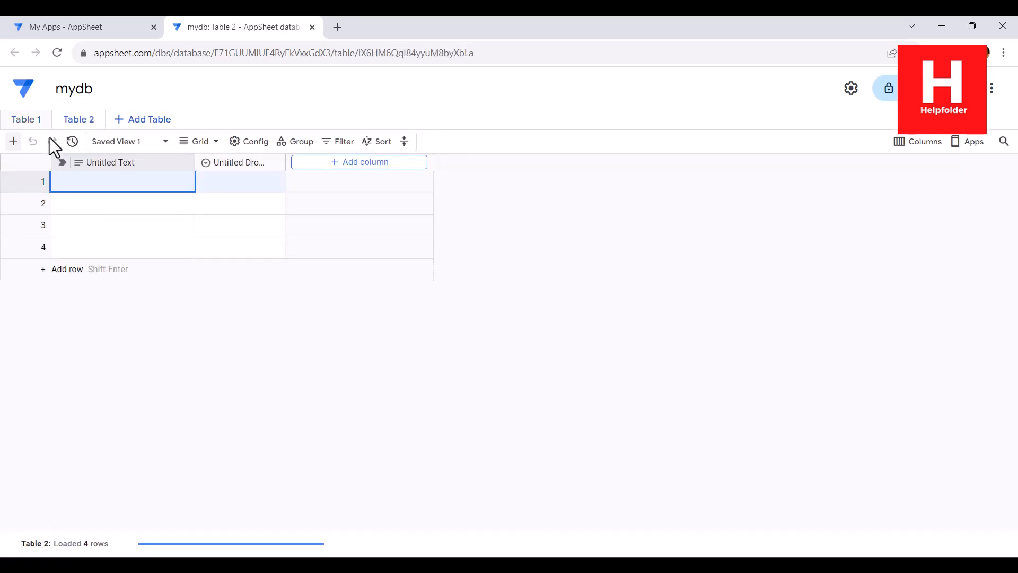
# Step: Add a new blank table to the database and delete the sample Table 1
pyautogui.click(46, 119)
pyautogui.click(54, 170)
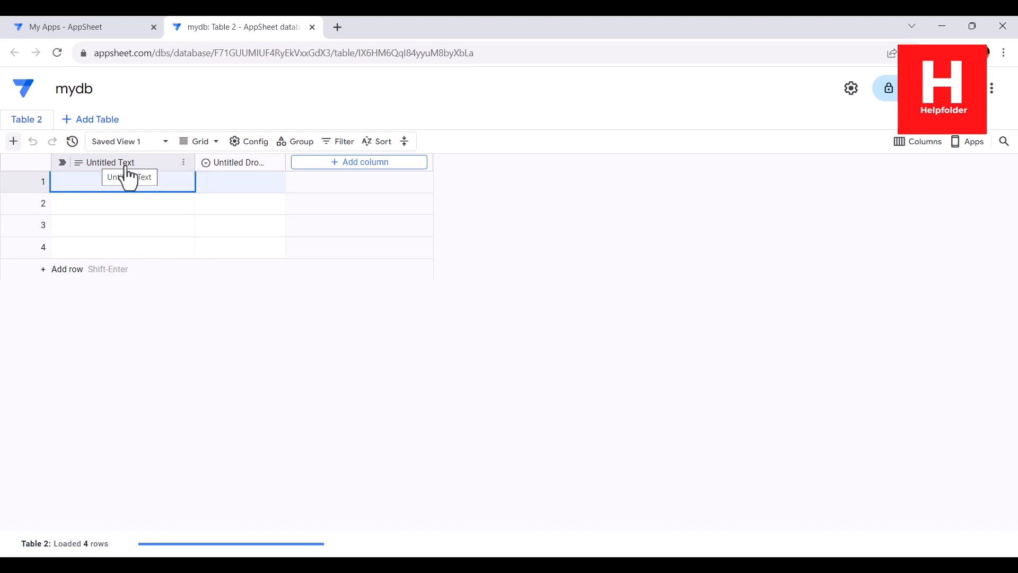
# Step: Rename the Untitled Text column of Table 2 as Month and save the column
pyautogui.click(183, 162)
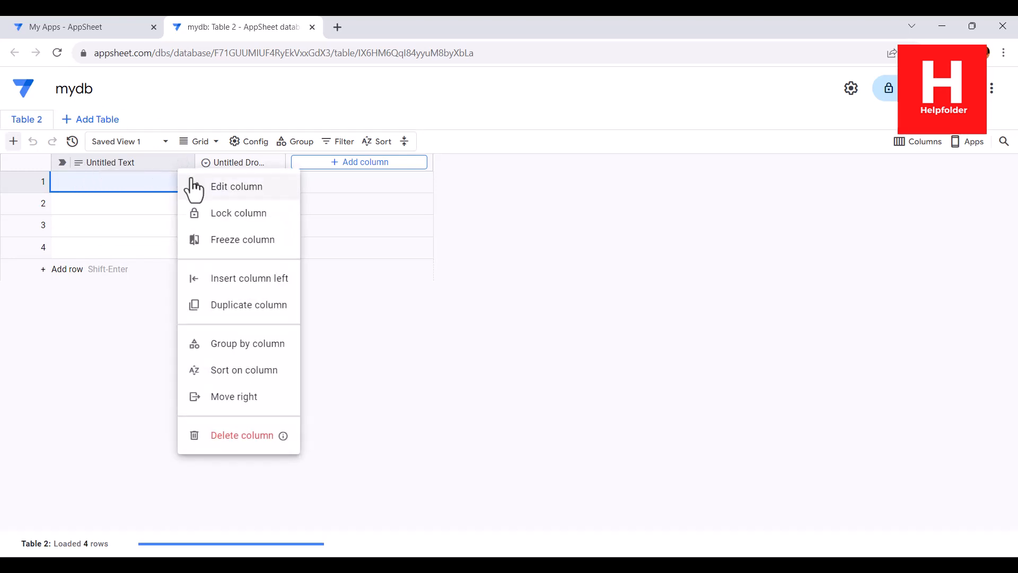
pyautogui.click(186, 190)
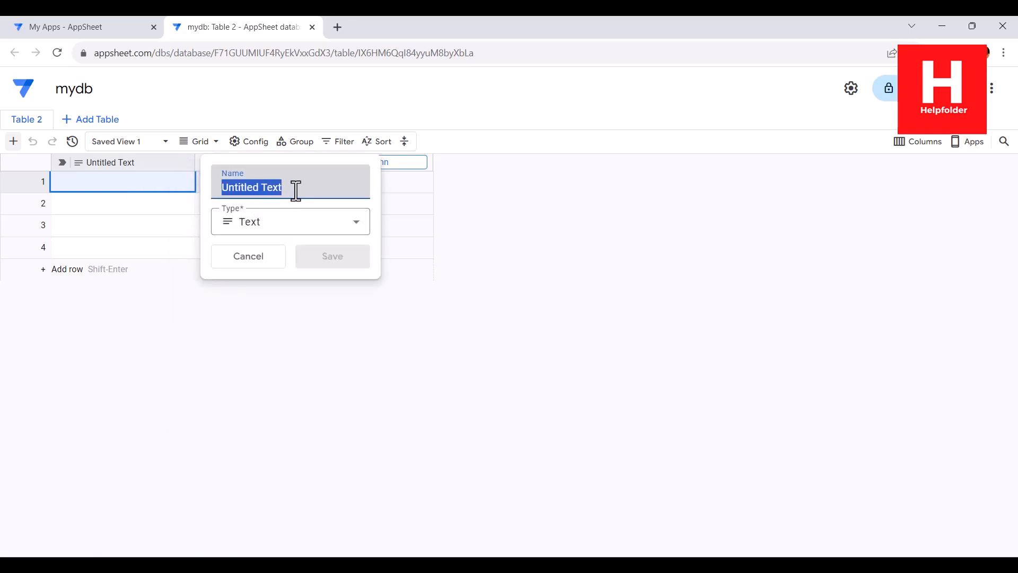
pyautogui.moveTo(296, 191); pyautogui.dragTo(214, 189)
pyautogui.write('Mon')
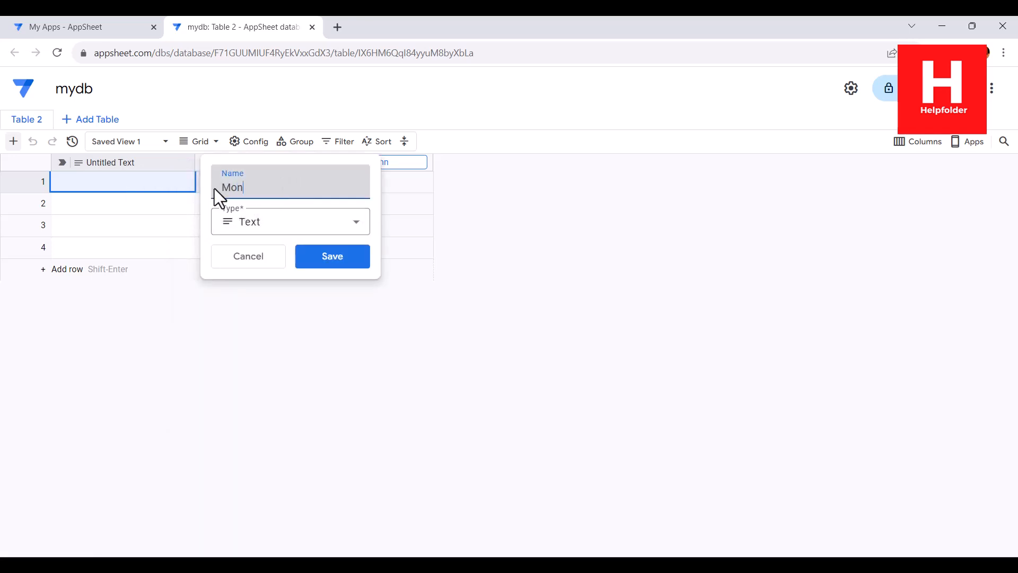
pyautogui.write('th')
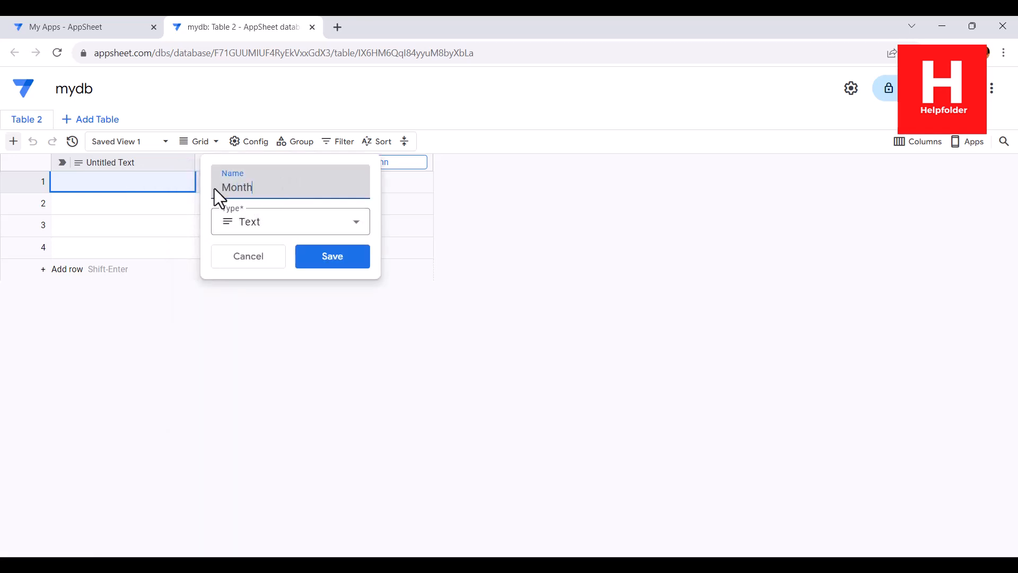
pyautogui.click(339, 260)
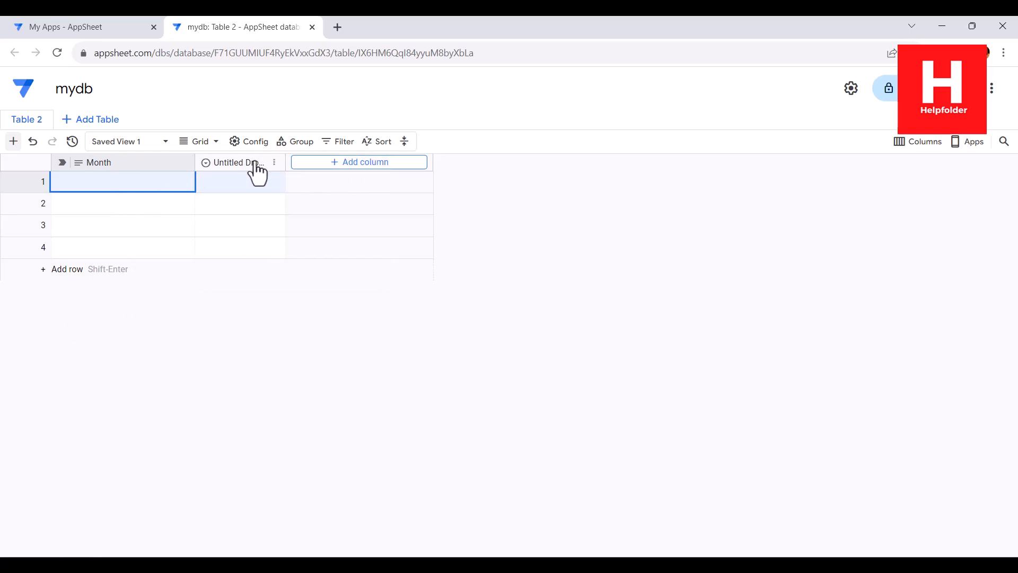
# Step: Edit the Untitled Dropdown column and remove its default options Option A, Option B and Option C
pyautogui.click(275, 164)
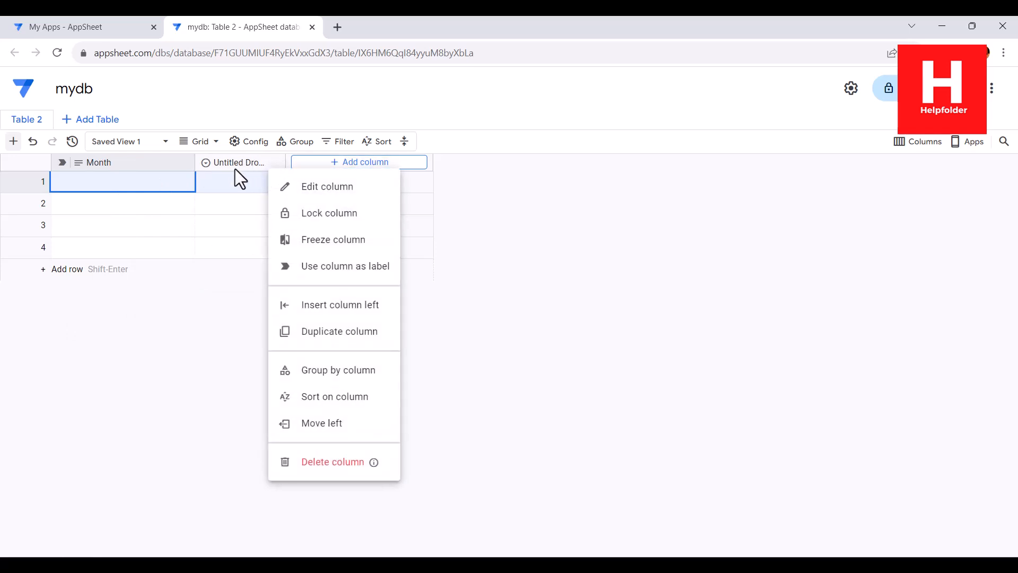
pyautogui.click(291, 186)
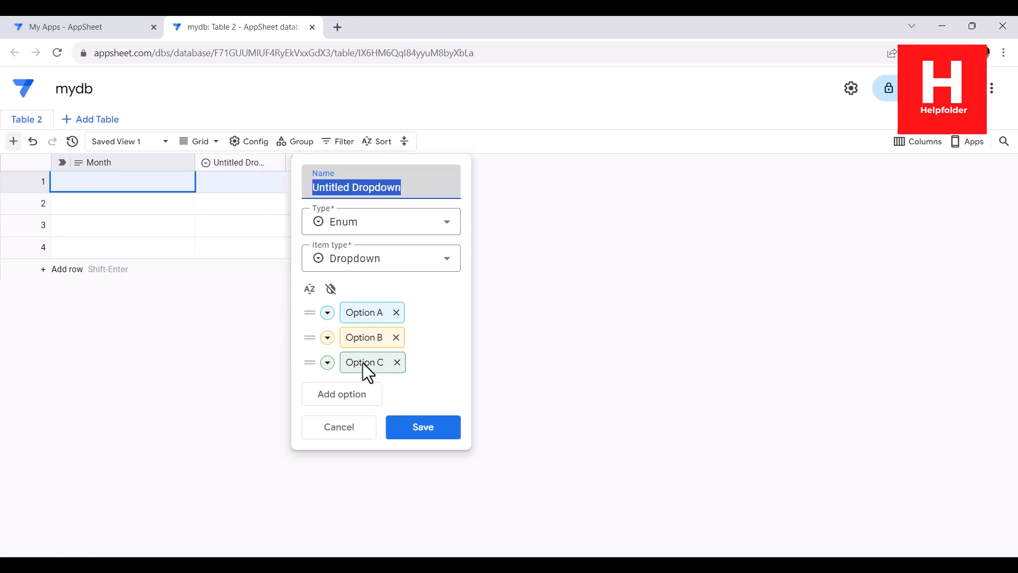
pyautogui.click(396, 312)
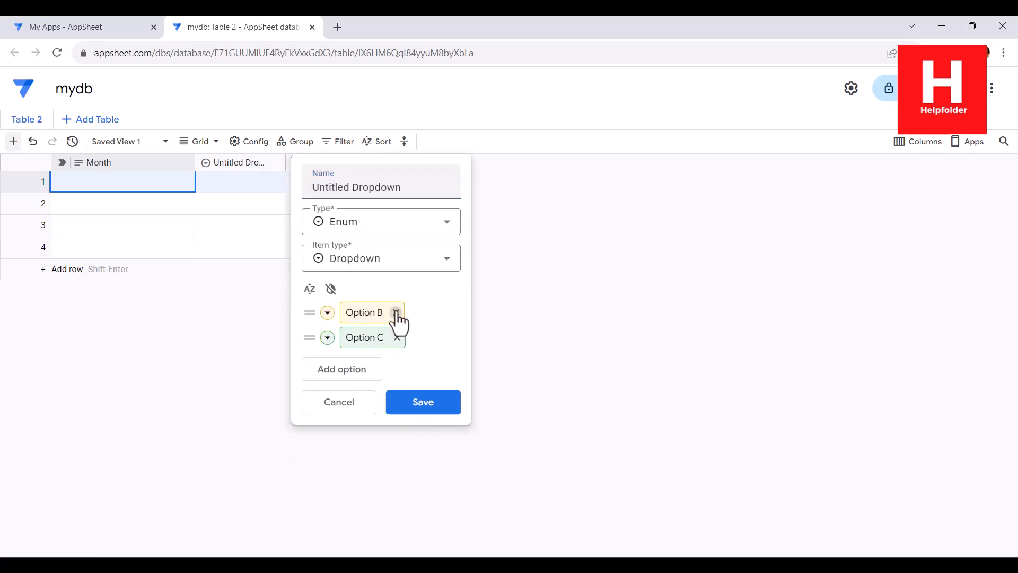
pyautogui.click(397, 312)
pyautogui.click(396, 313)
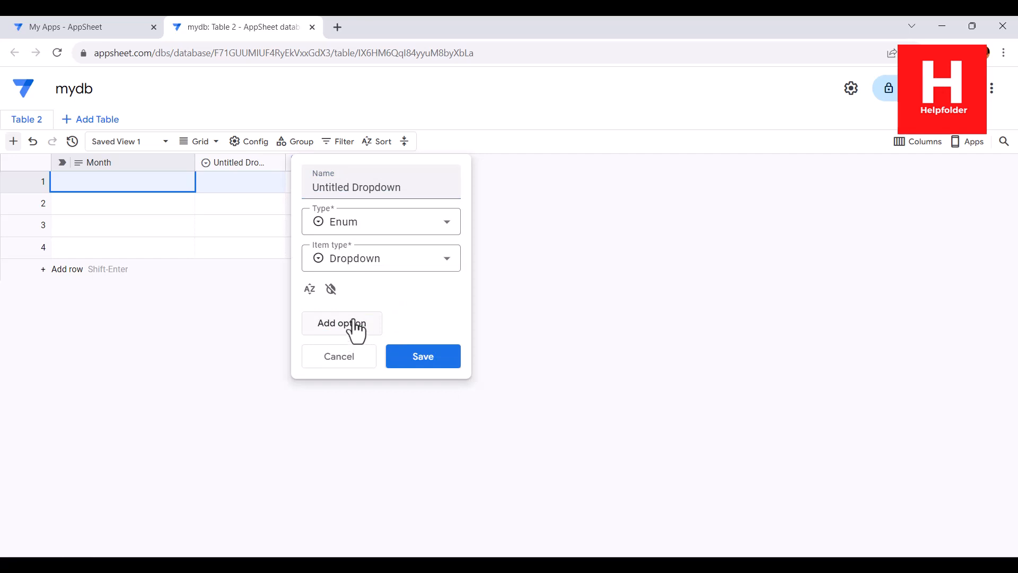
# Step: Set the name of the dropdown column being edited to Category
pyautogui.tripleClick(419, 188)
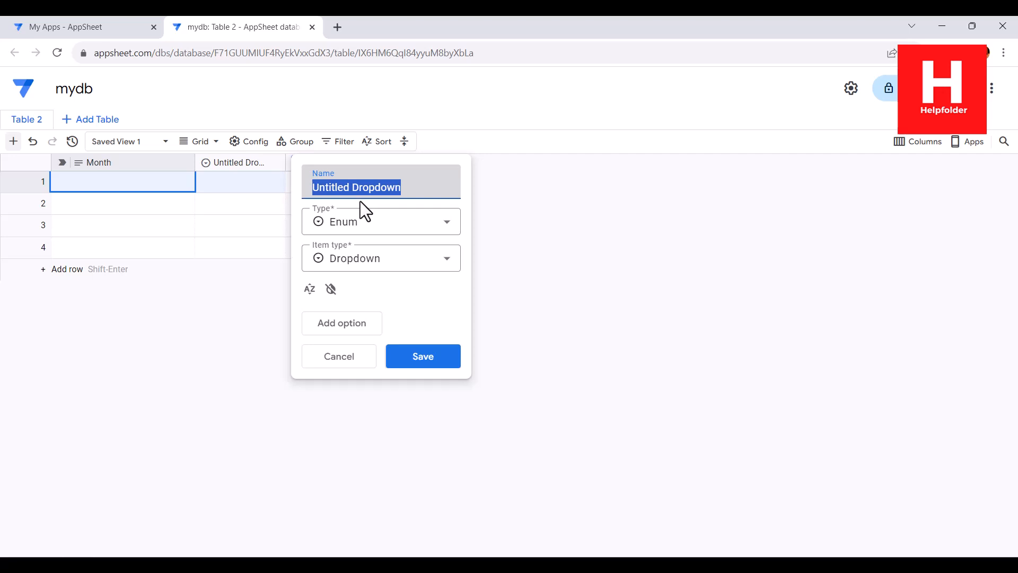
pyautogui.write('CA')
pyautogui.press('BackSpace')
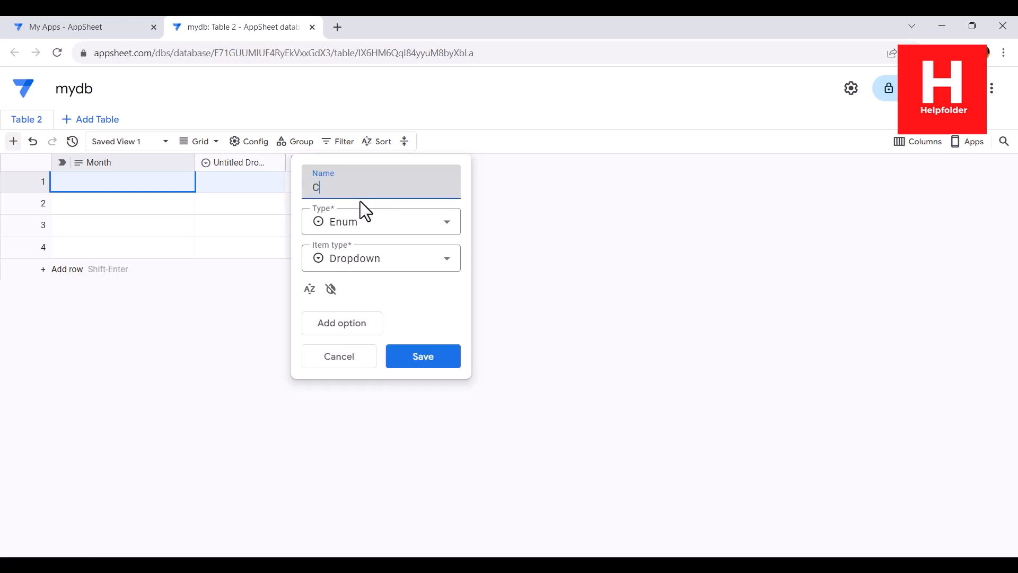
pyautogui.write('ategory')
# Step: Add the dropdown options Salary and Marketing to the Category column
pyautogui.click(347, 324)
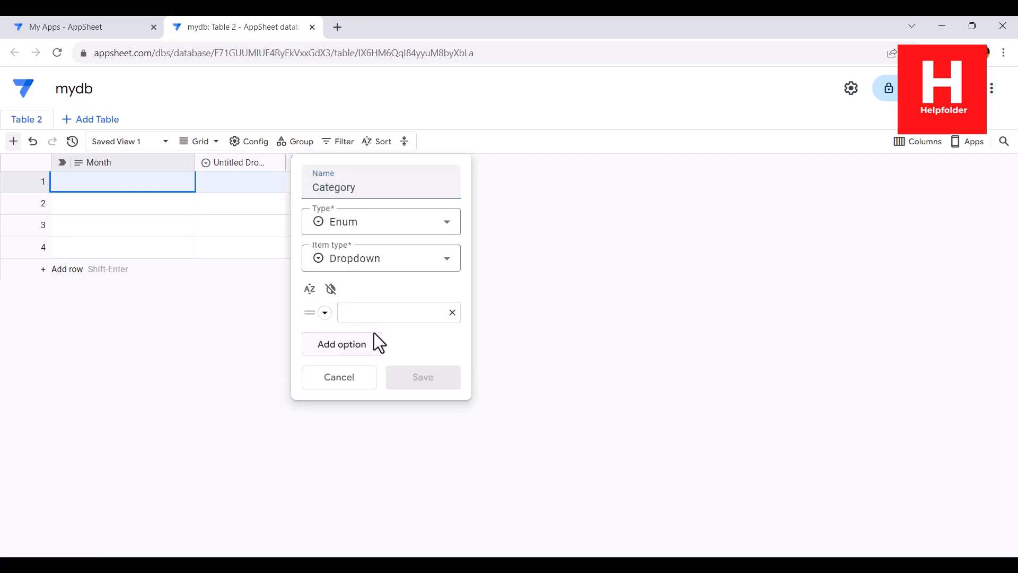
pyautogui.write('alary')
pyautogui.click(364, 347)
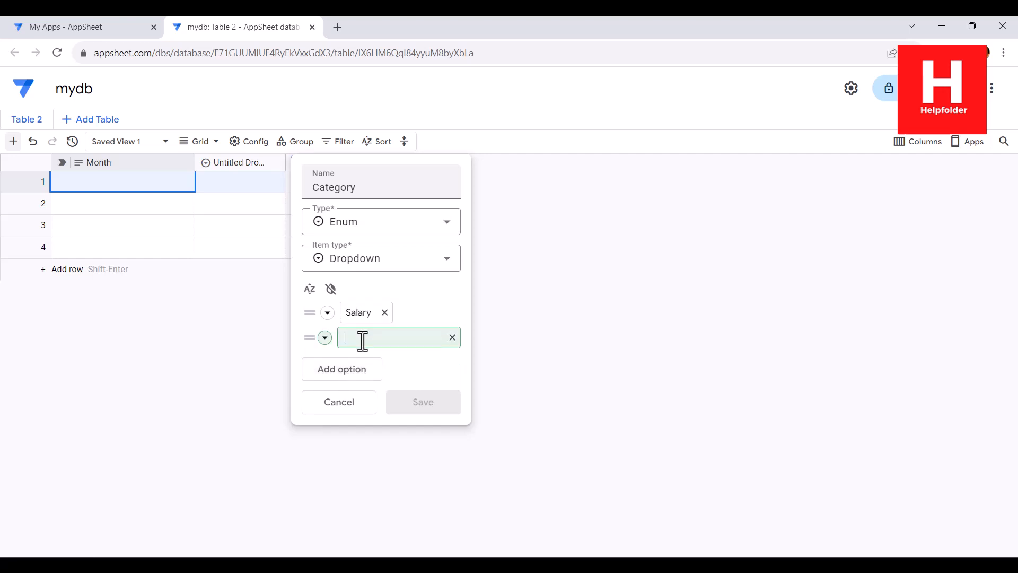
pyautogui.write('Nn')
pyautogui.press('BackSpace')
pyautogui.press('BackSpace')
pyautogui.write('Mak')
pyautogui.write('rketing')
# Step: Add the options Sales, Rent and Misc to the Category column and save it
pyautogui.click(353, 367)
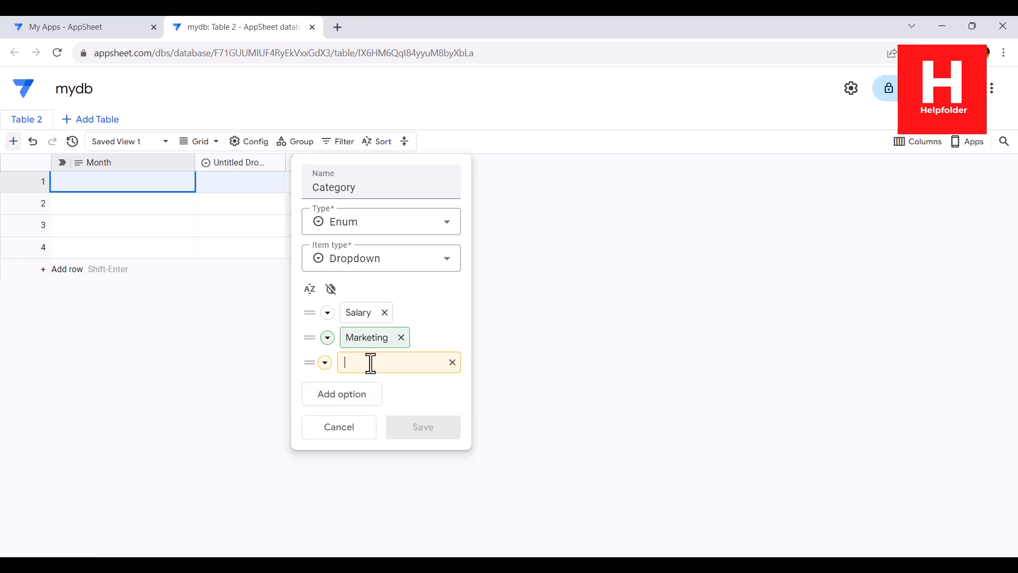
pyautogui.write('Sals')
pyautogui.press('BackSpace')
pyautogui.press('BackSpace')
pyautogui.write('les')
pyautogui.click(346, 399)
pyautogui.write('Rent')
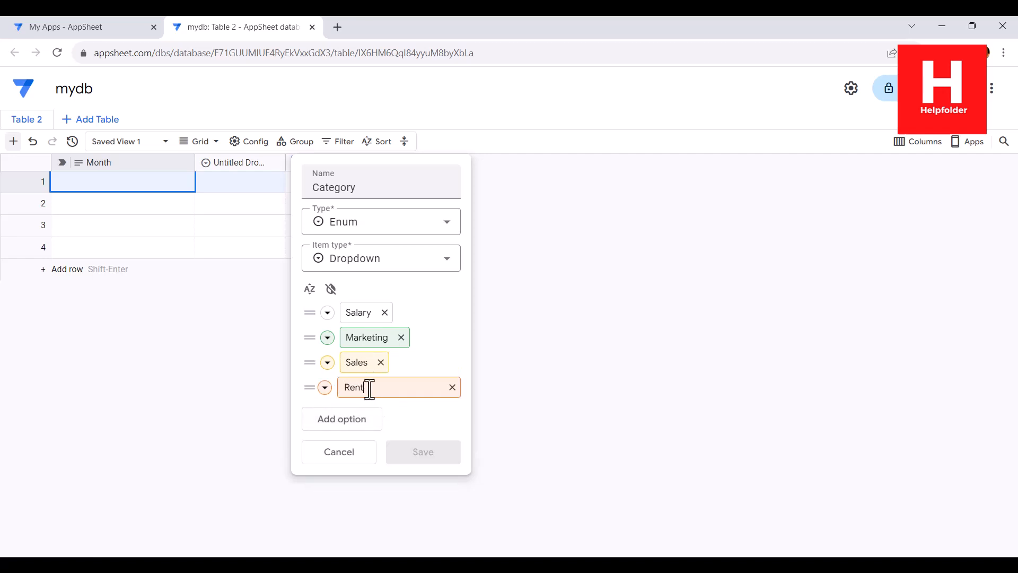
pyautogui.click(350, 419)
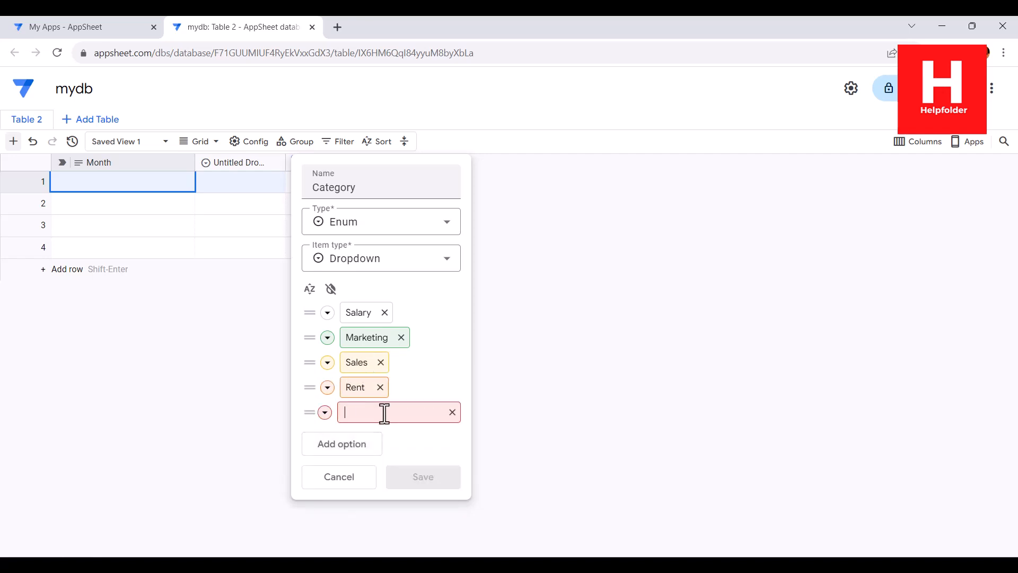
pyautogui.write('Misc')
pyautogui.click(401, 287)
pyautogui.click(435, 484)
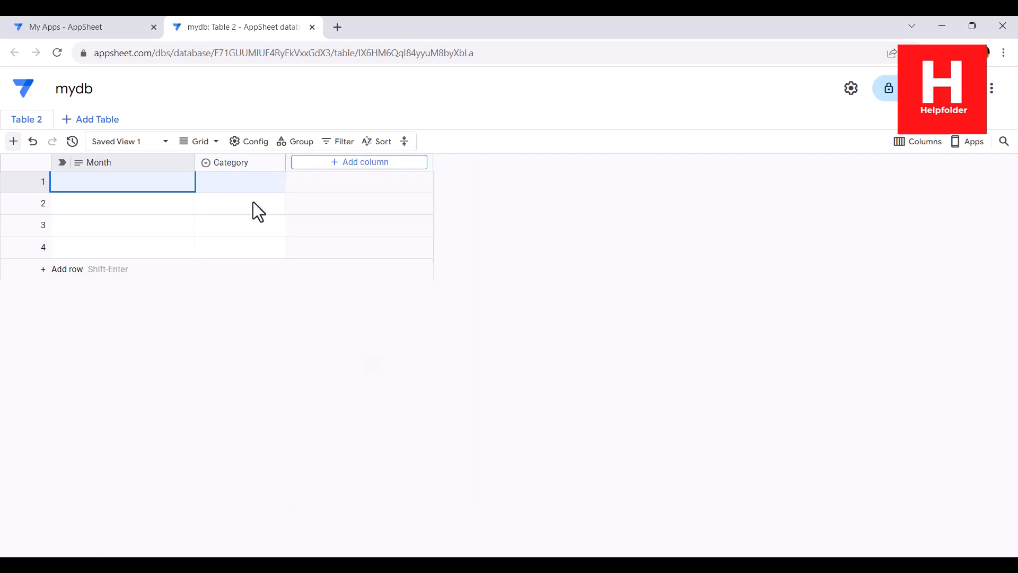
# Step: Make the Category column the label column of the table
pyautogui.click(274, 162)
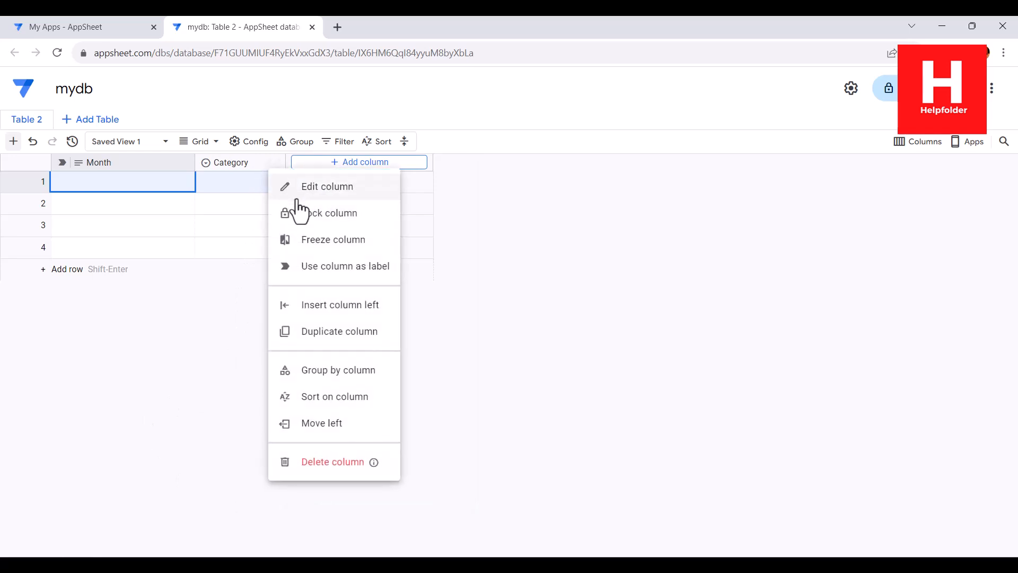
pyautogui.click(367, 273)
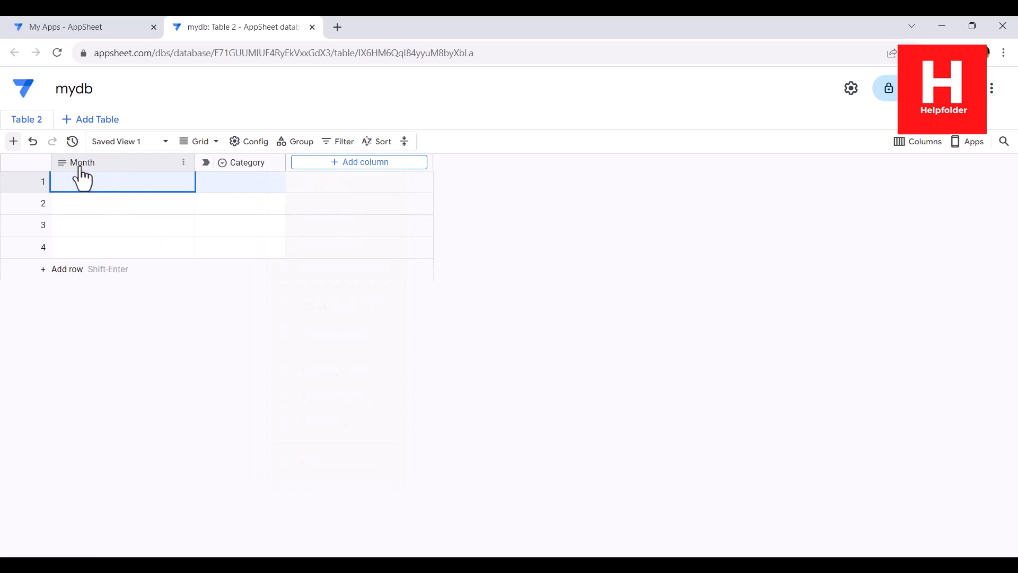
# Step: Change the Month column's type to Enum with item type Dropdown, and remove its blank default option
pyautogui.click(183, 163)
pyautogui.click(206, 192)
pyautogui.click(284, 228)
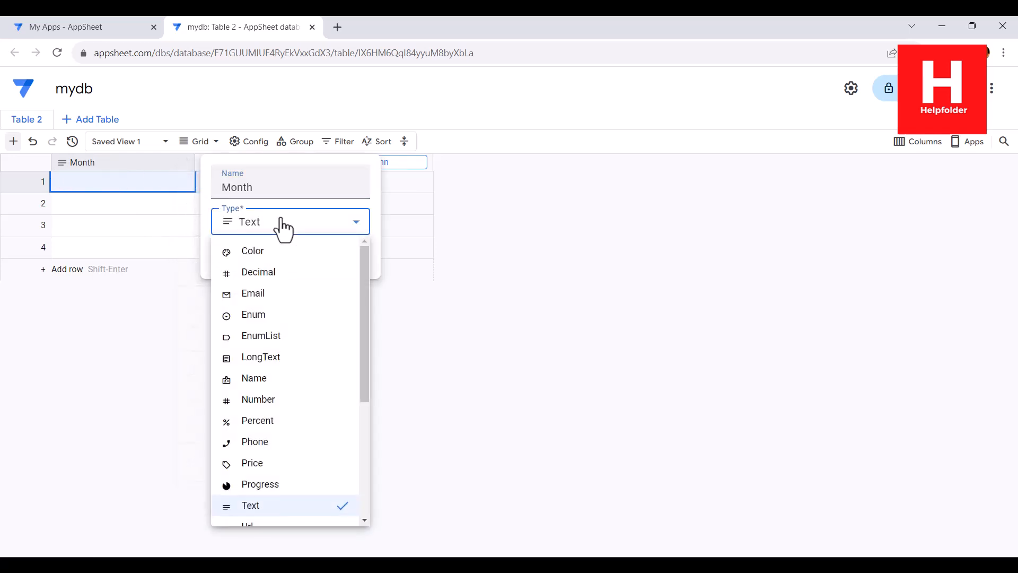
pyautogui.click(255, 316)
pyautogui.click(298, 265)
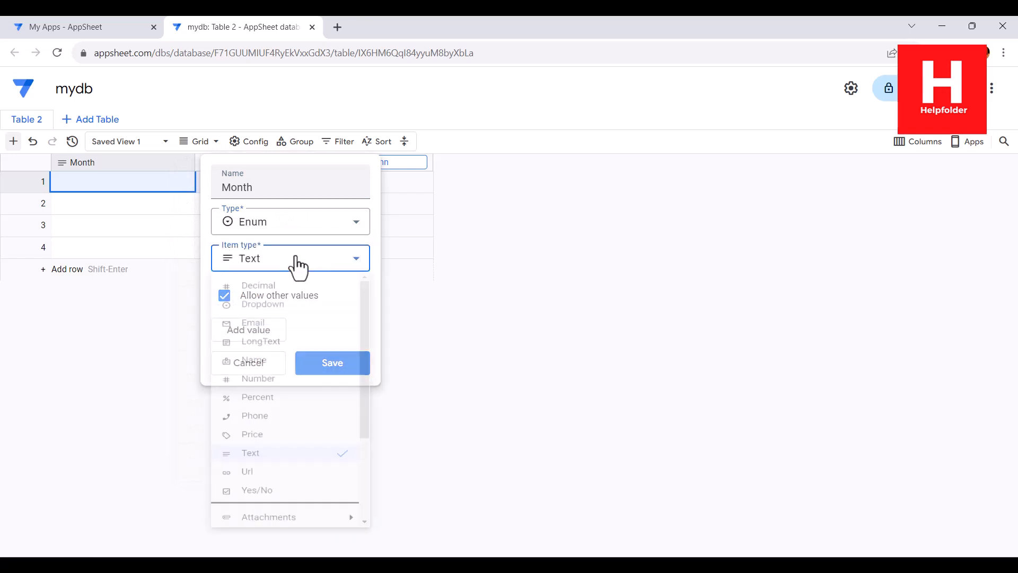
pyautogui.click(275, 311)
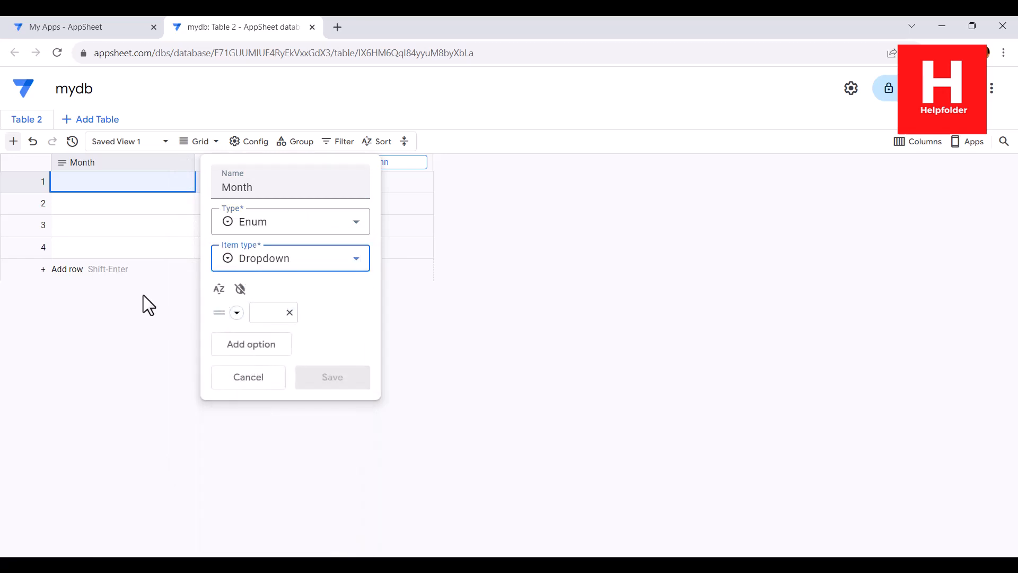
pyautogui.click(290, 313)
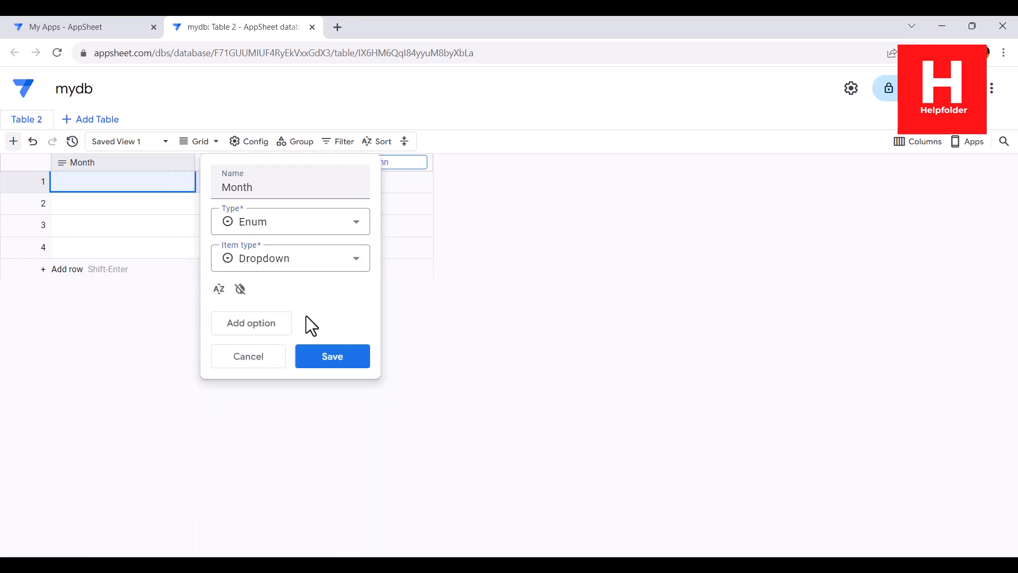
# Step: Add the dropdown options January, February and March to the Month column
pyautogui.click(275, 324)
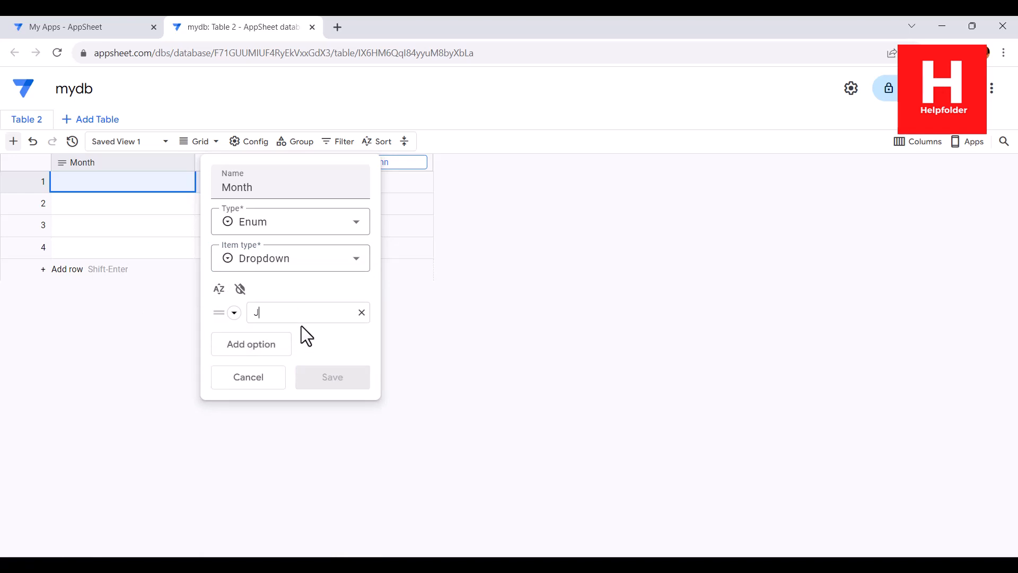
pyautogui.write('January')
pyautogui.click(286, 345)
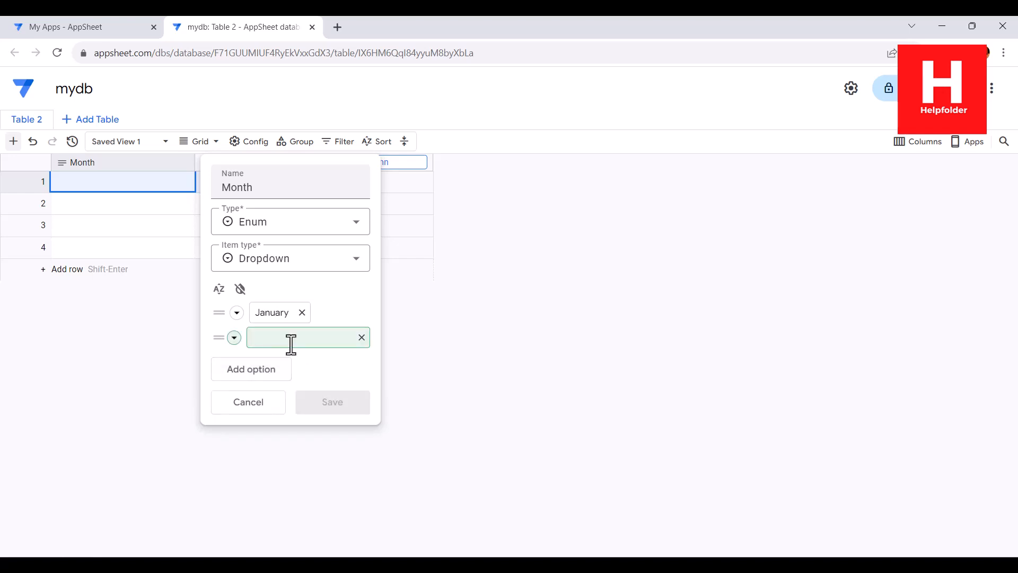
pyautogui.write('February')
pyautogui.click(290, 366)
pyautogui.write('Mar')
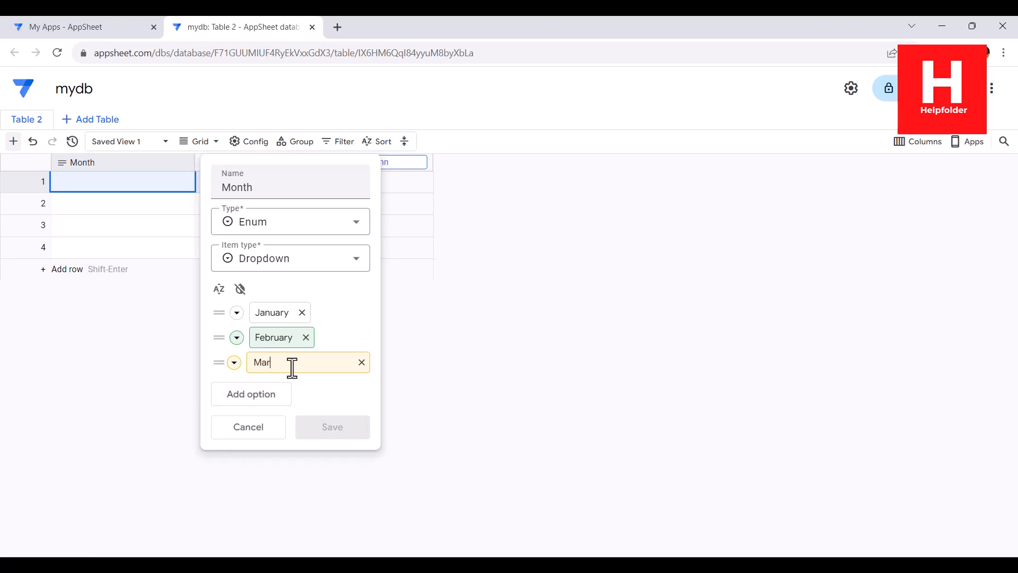
pyautogui.write('hh')
# Step: Add the dropdown options April, May and June to the Month column
pyautogui.click(250, 398)
pyautogui.write('April')
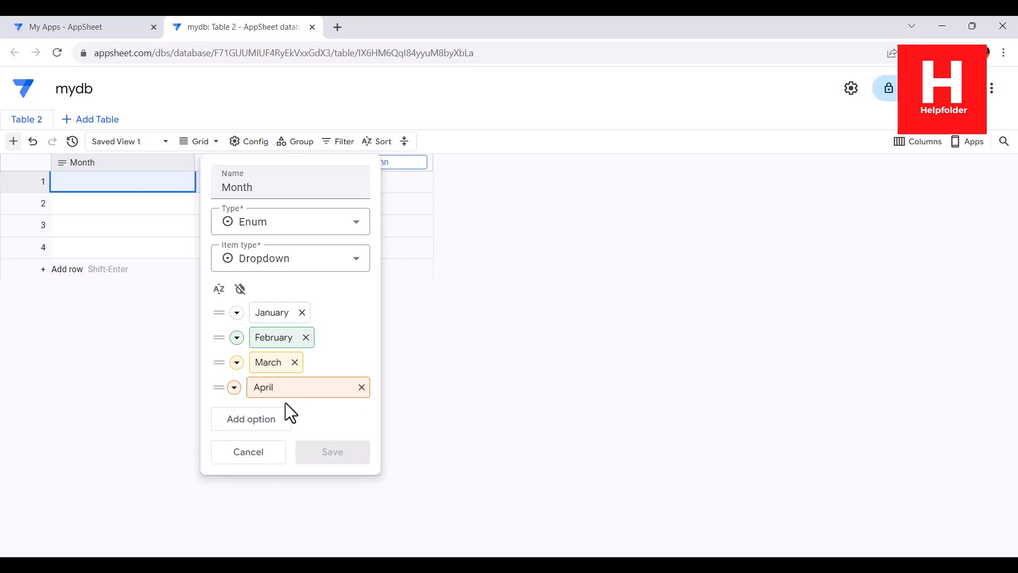
pyautogui.click(286, 417)
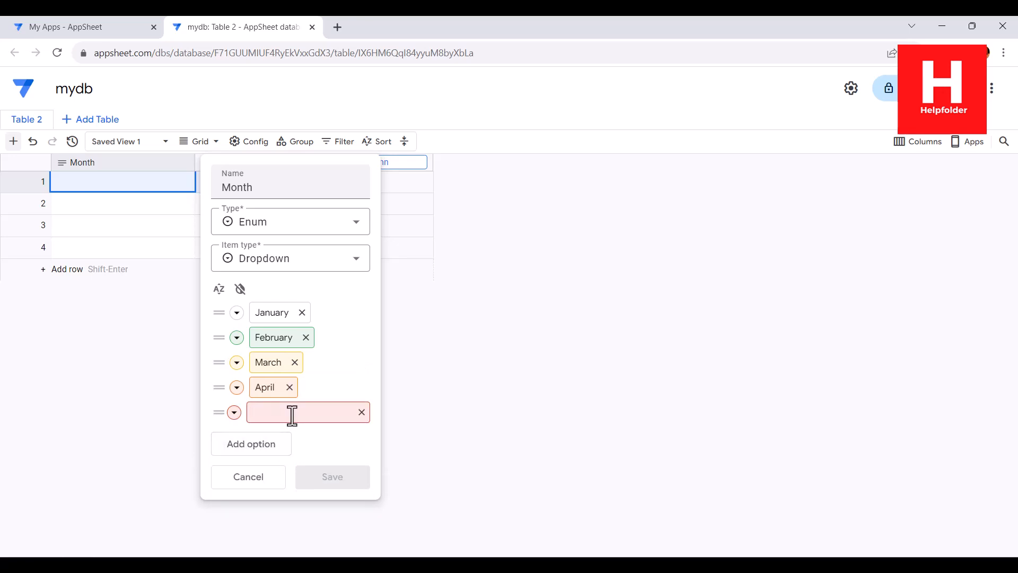
pyautogui.write('May')
pyautogui.click(257, 450)
pyautogui.write('June')
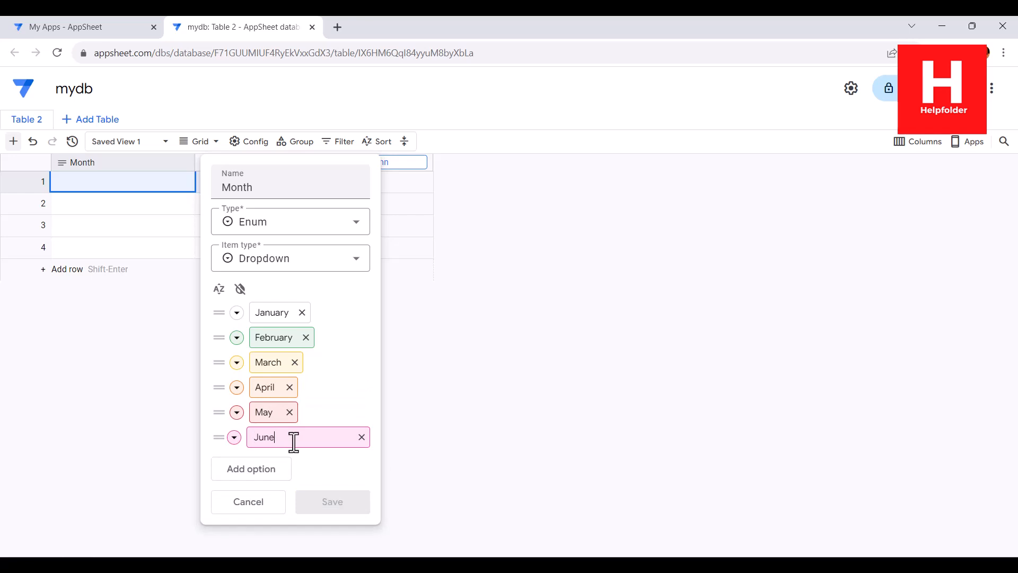
# Step: Add the dropdown options July, August and Sept to the Month column
pyautogui.click(278, 455)
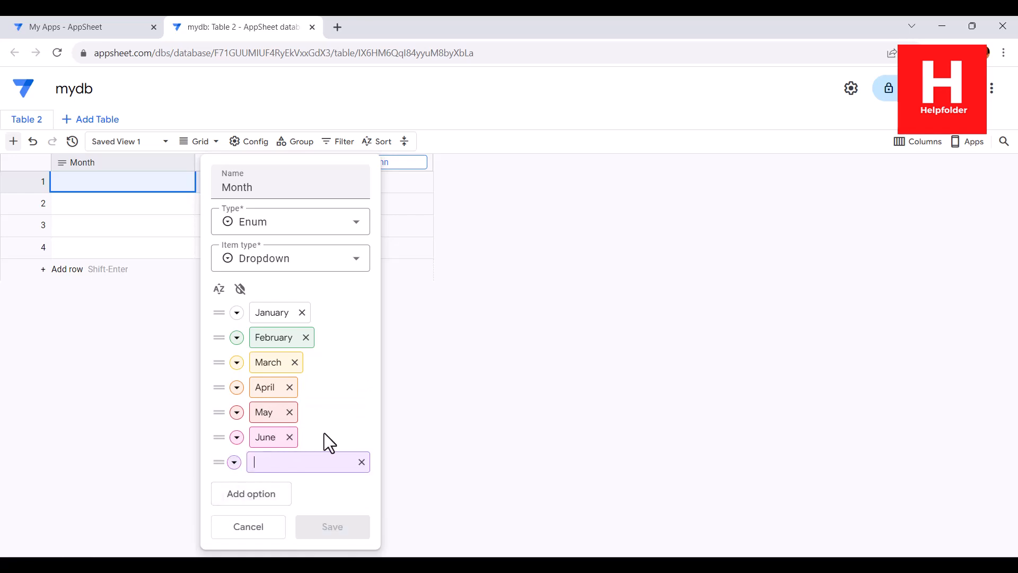
pyautogui.write('July')
pyautogui.click(272, 498)
pyautogui.write('August')
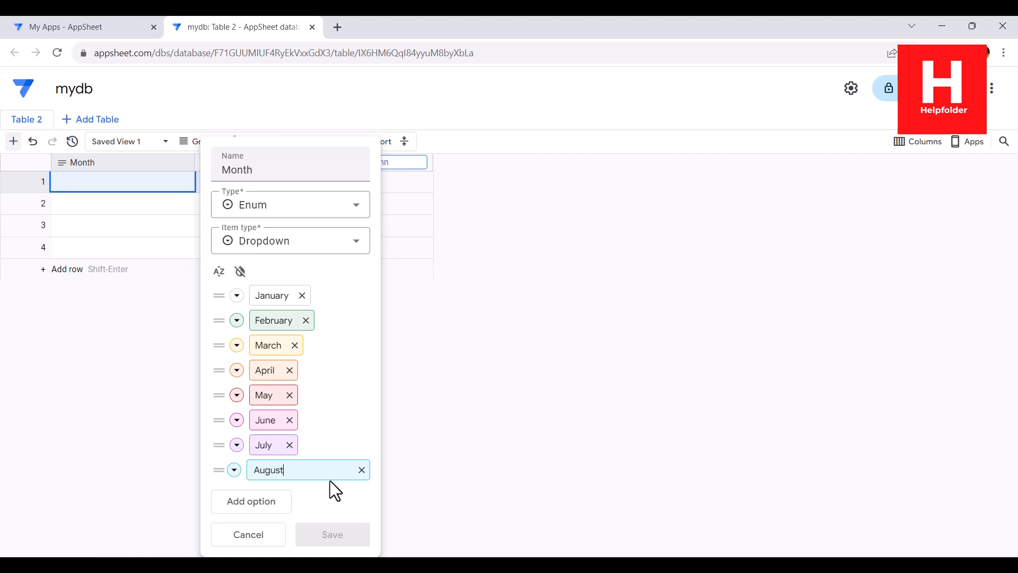
pyautogui.click(257, 507)
pyautogui.write('Sept')
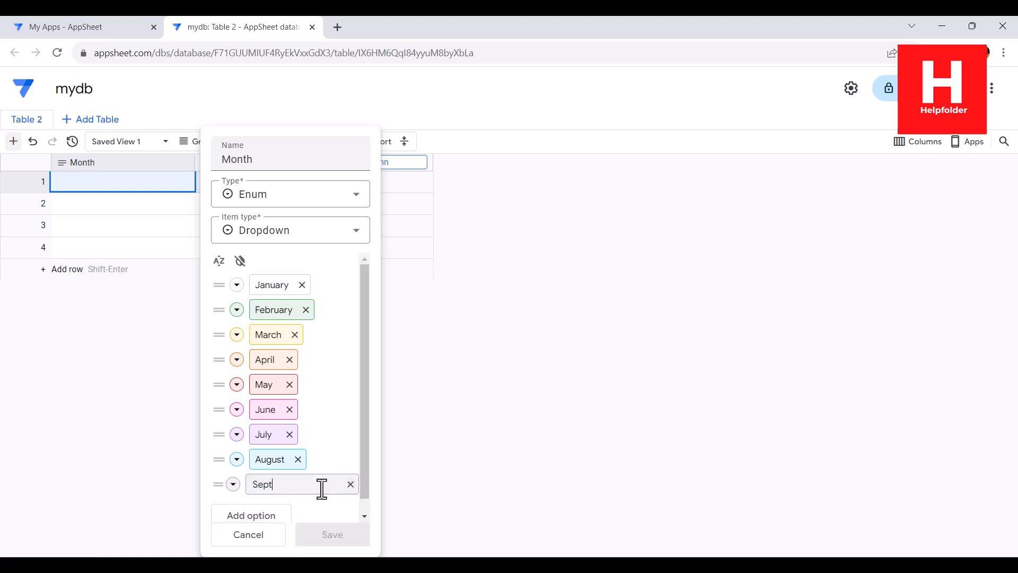
# Step: Add the dropdown options Oct and Nov to the Month column
pyautogui.click(280, 514)
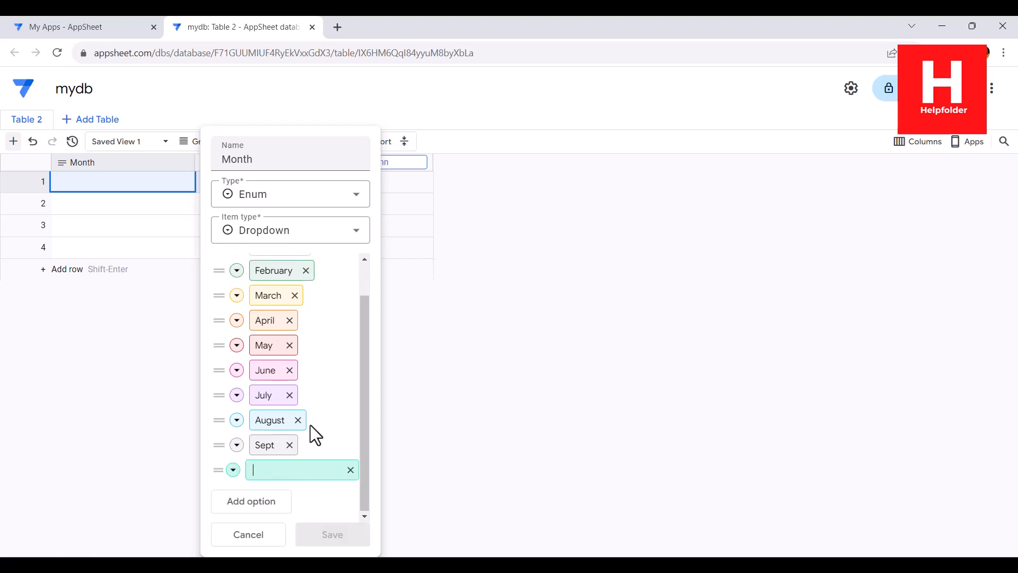
pyautogui.write('Oct')
pyautogui.click(289, 499)
pyautogui.write('D')
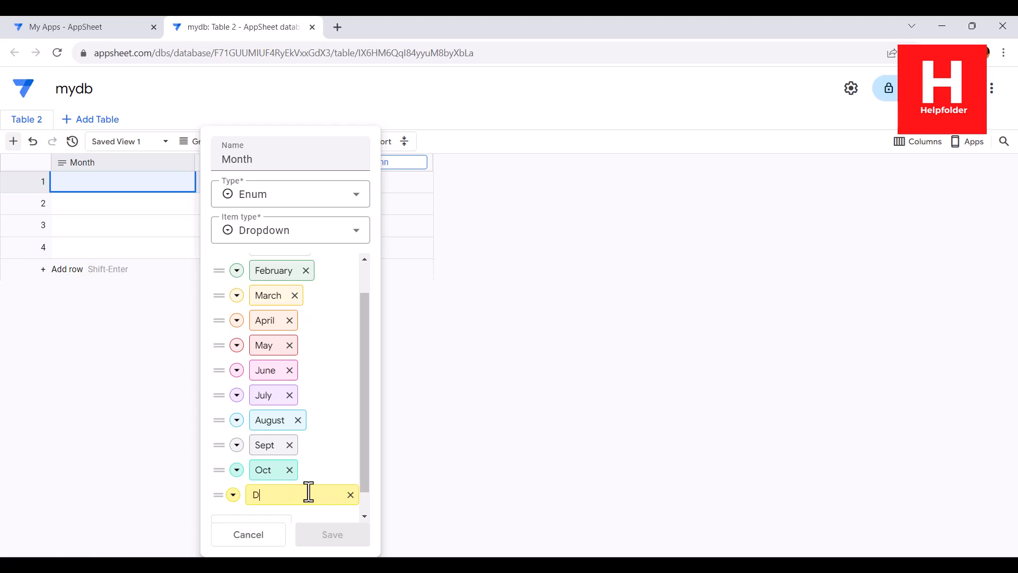
pyautogui.write('e')
pyautogui.press('BackSpace')
pyautogui.press('BackSpace')
pyautogui.write('NO')
pyautogui.press('BackSpace')
pyautogui.write('ov')
pyautogui.press('BackSpace')
pyautogui.write('v')
# Step: Add the dropdown option Dec, then save the Month column and accept the column type change
pyautogui.scroll(-1, 286, 496)
pyautogui.click(281, 494)
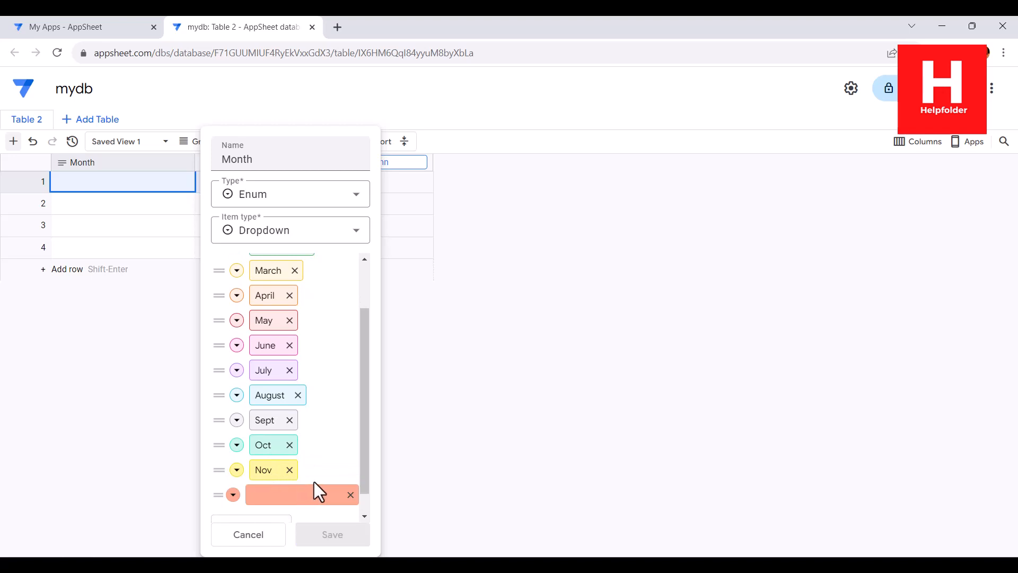
pyautogui.write('Dec')
pyautogui.click(337, 459)
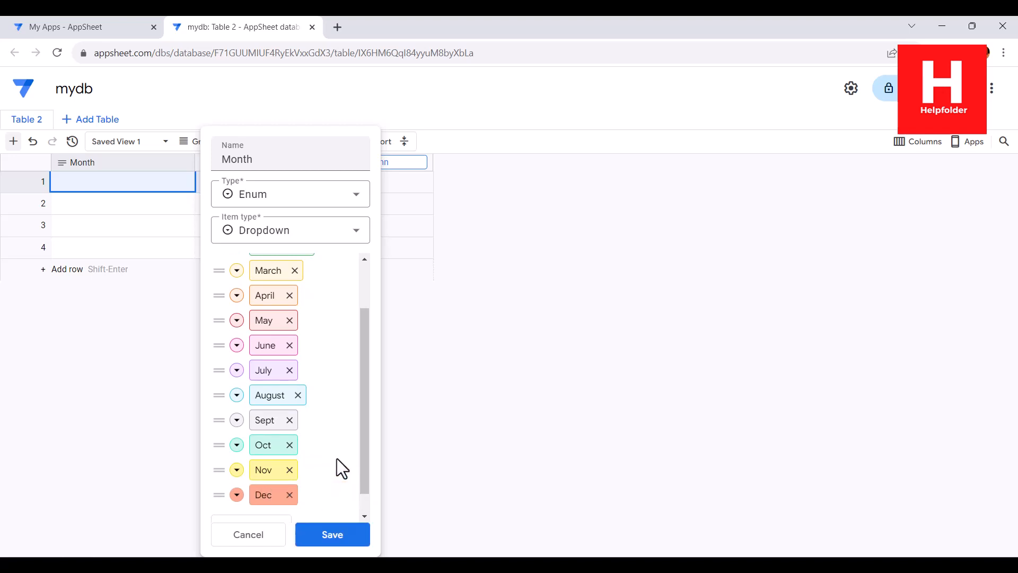
pyautogui.scroll(3, 366, 477)
pyautogui.click(336, 530)
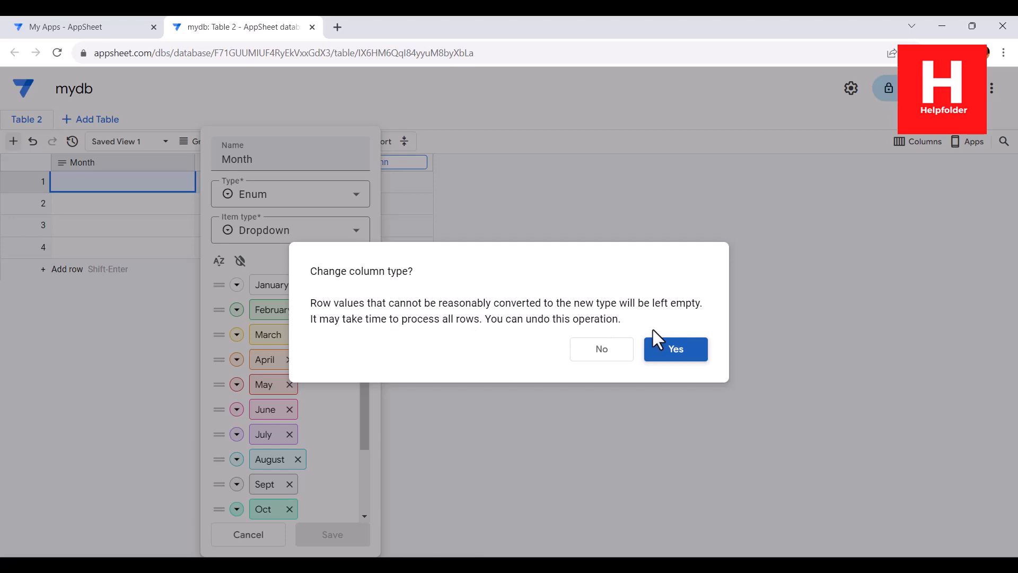
pyautogui.click(673, 356)
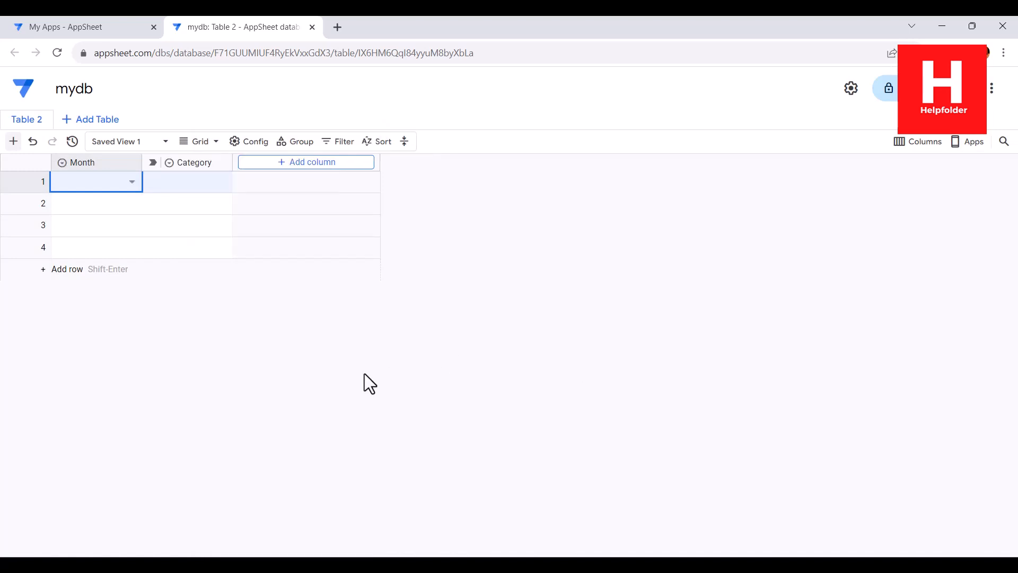
# Step: Examine the options offered by the Month and Category dropdowns in row 1
pyautogui.click(133, 183)
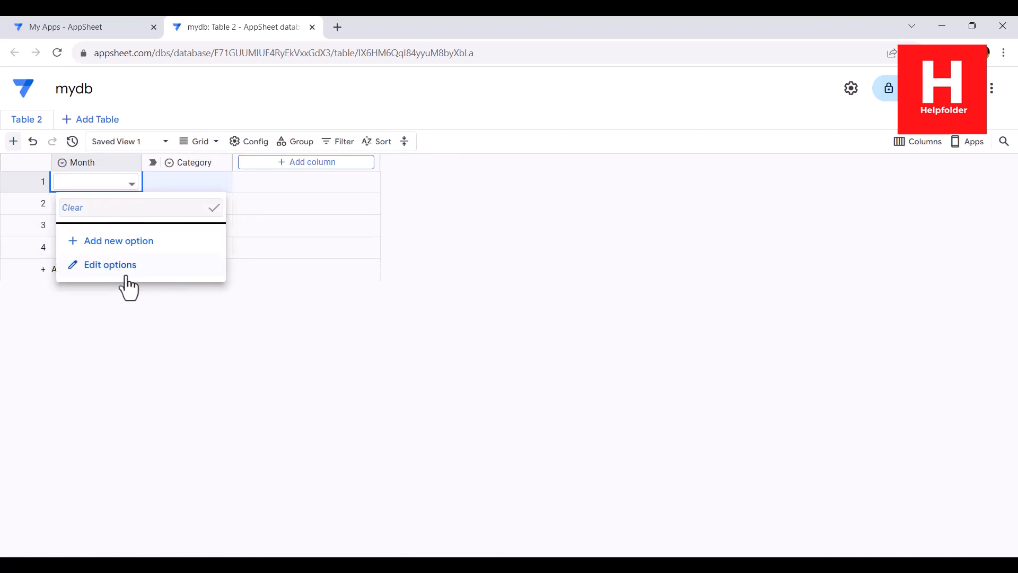
pyautogui.click(128, 314)
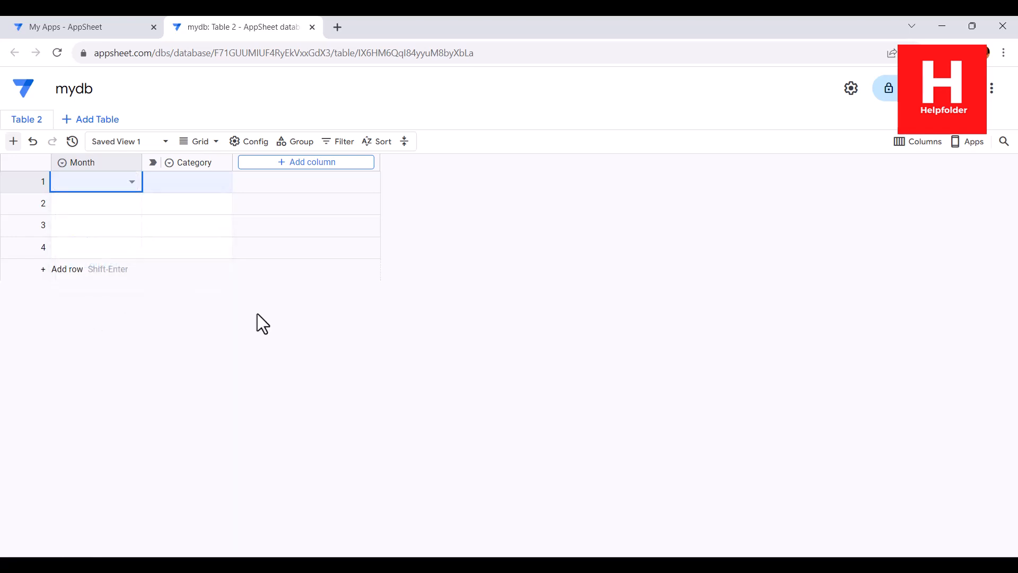
pyautogui.click(199, 183)
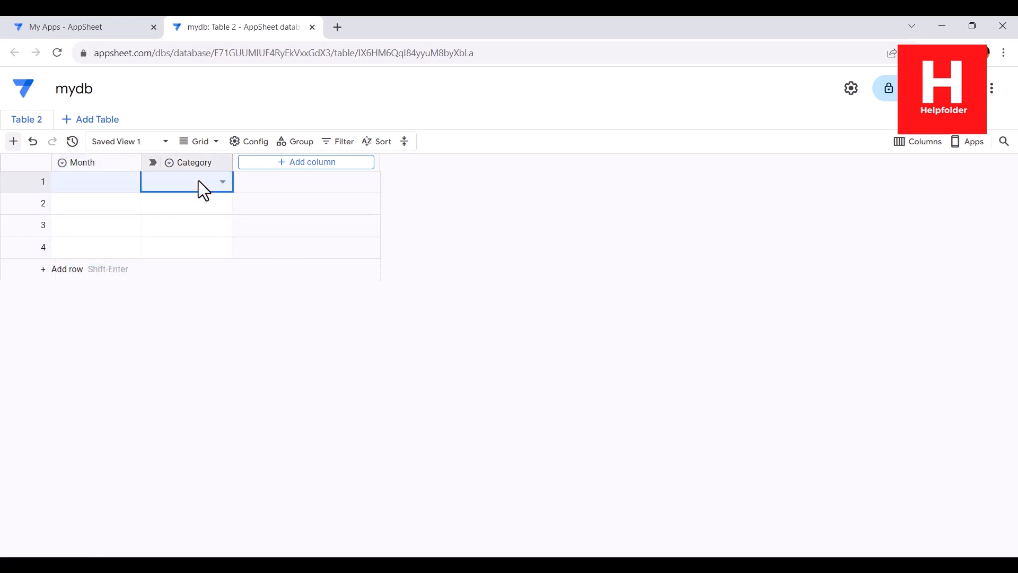
pyautogui.click(225, 185)
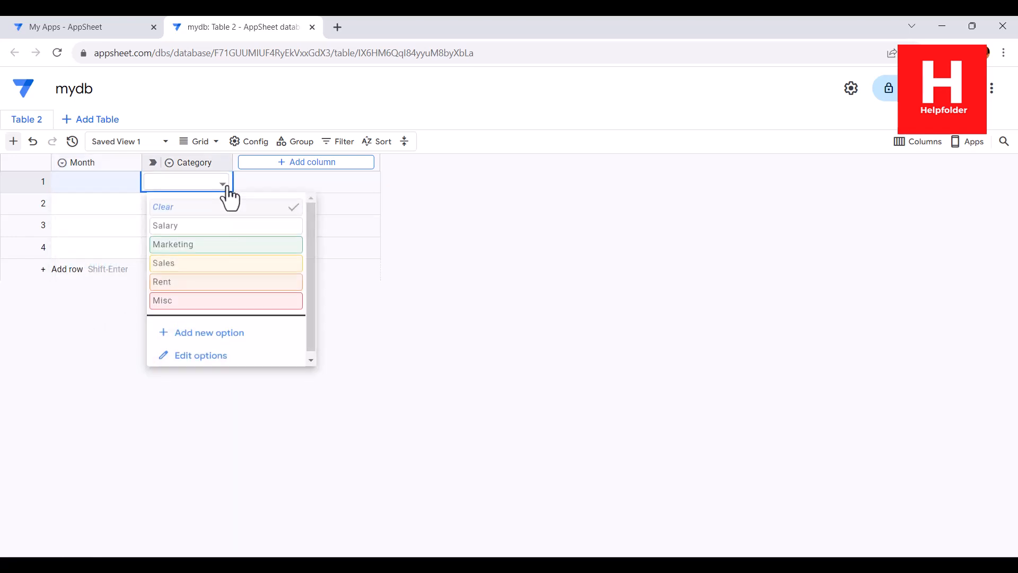
pyautogui.click(100, 336)
pyautogui.click(131, 183)
pyautogui.click(130, 182)
pyautogui.click(131, 182)
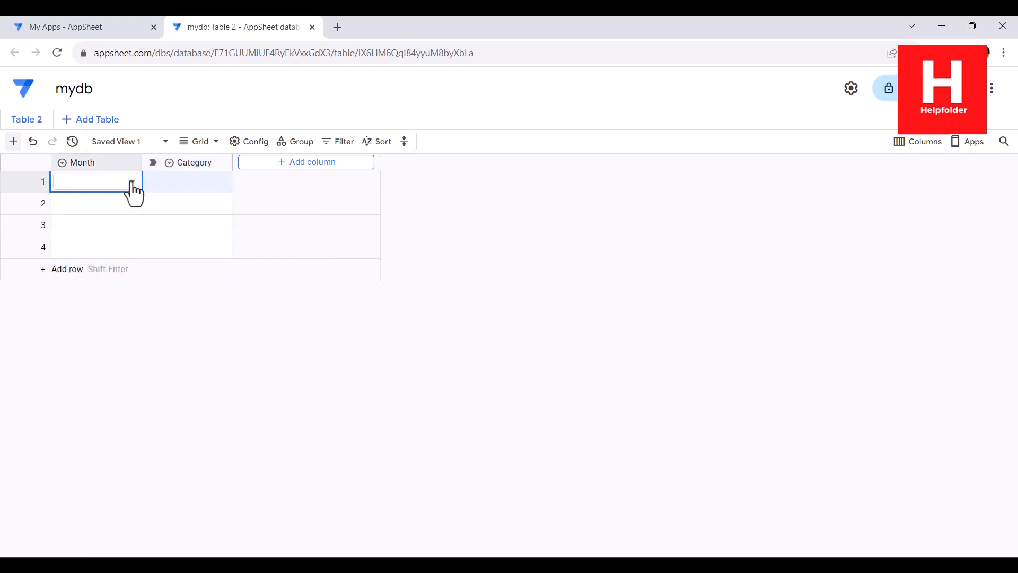
pyautogui.click(118, 205)
# Step: Add a new option named January from the Month dropdown of row 1
pyautogui.click(133, 184)
pyautogui.click(138, 238)
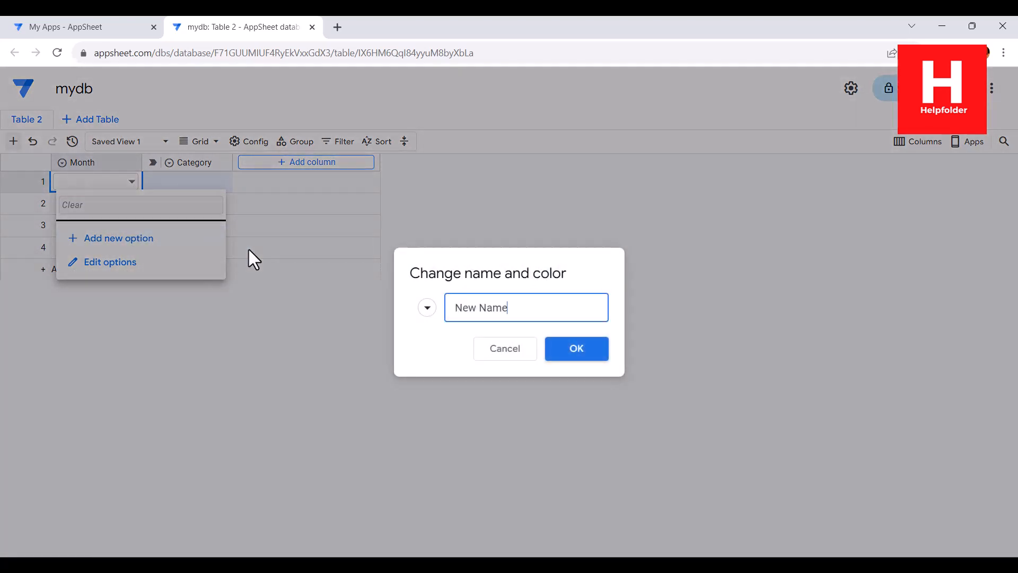
pyautogui.click(427, 308)
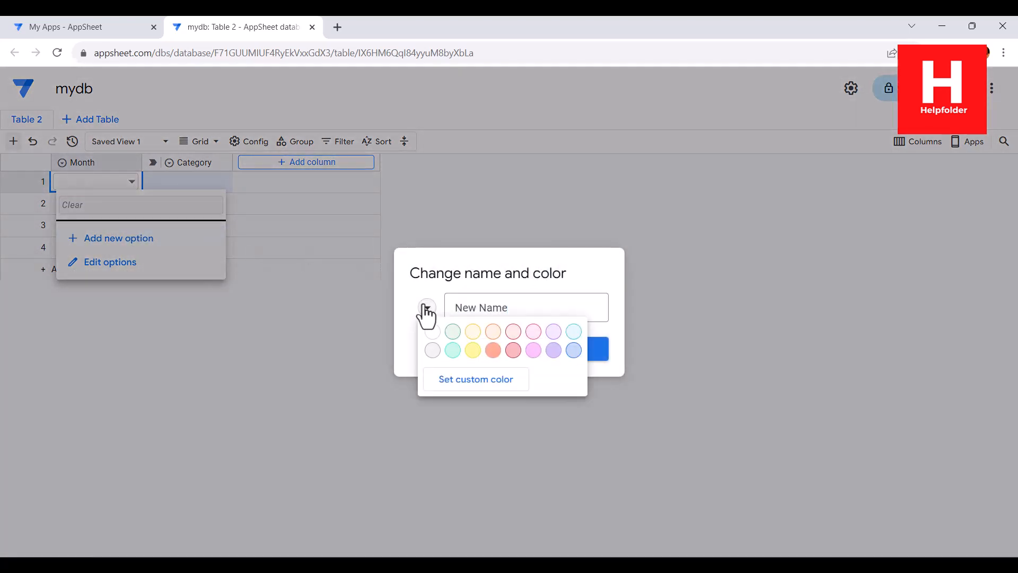
pyautogui.click(489, 307)
pyautogui.moveTo(529, 310); pyautogui.dragTo(450, 310)
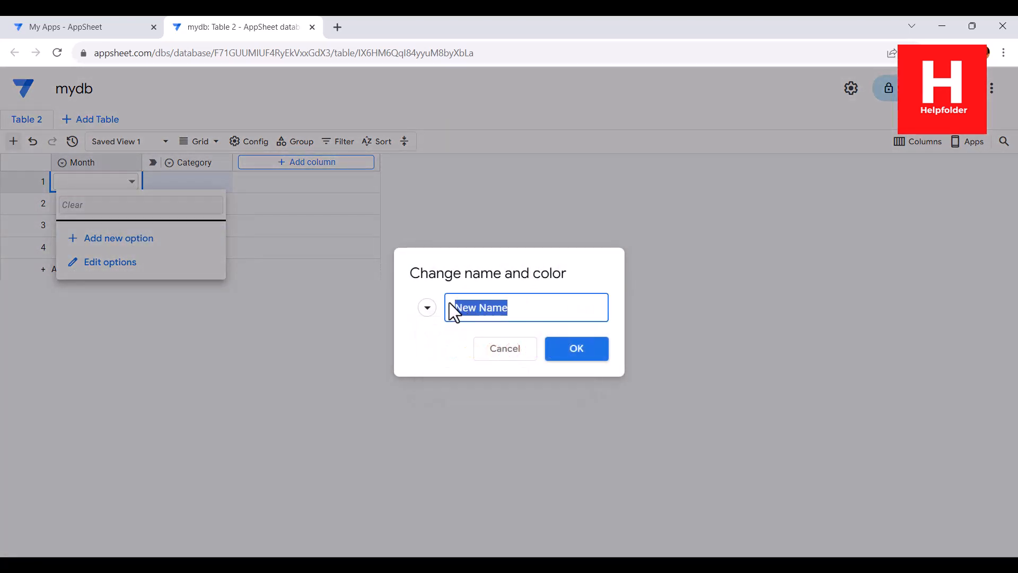
pyautogui.press('BackSpace')
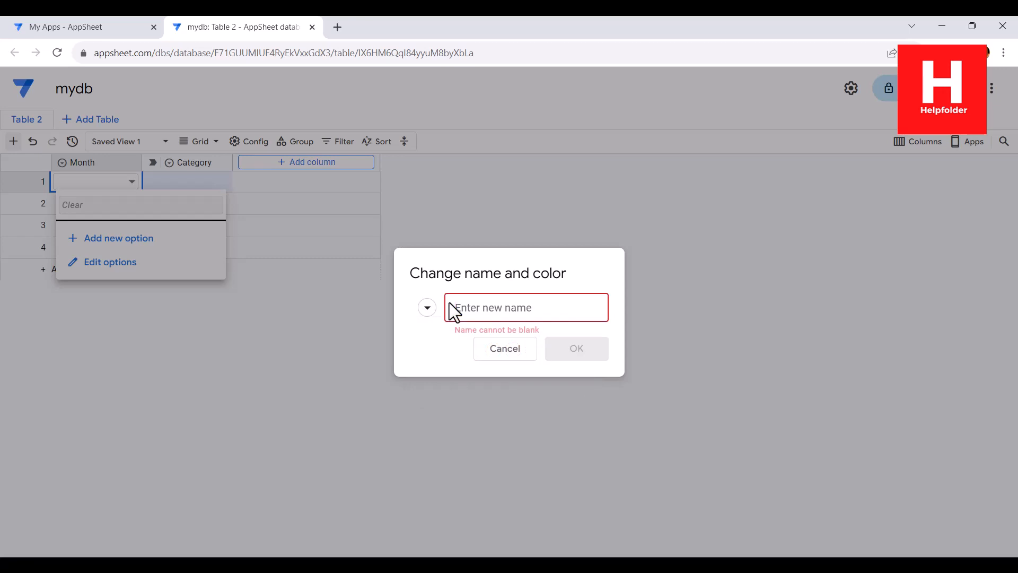
pyautogui.write('January')
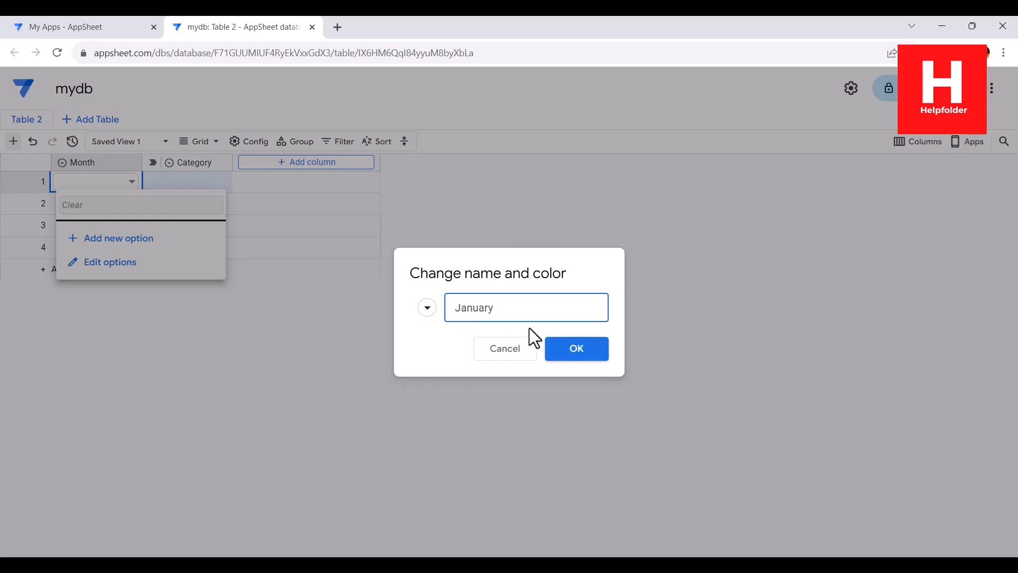
pyautogui.press('Return')
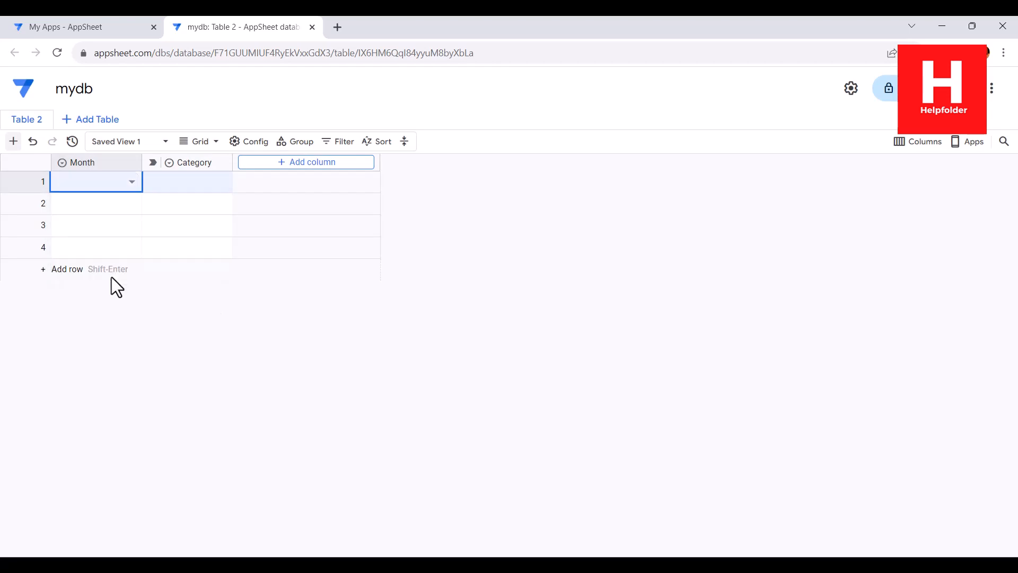
# Step: Set the Category of row 1 to Salary
pyautogui.click(202, 197)
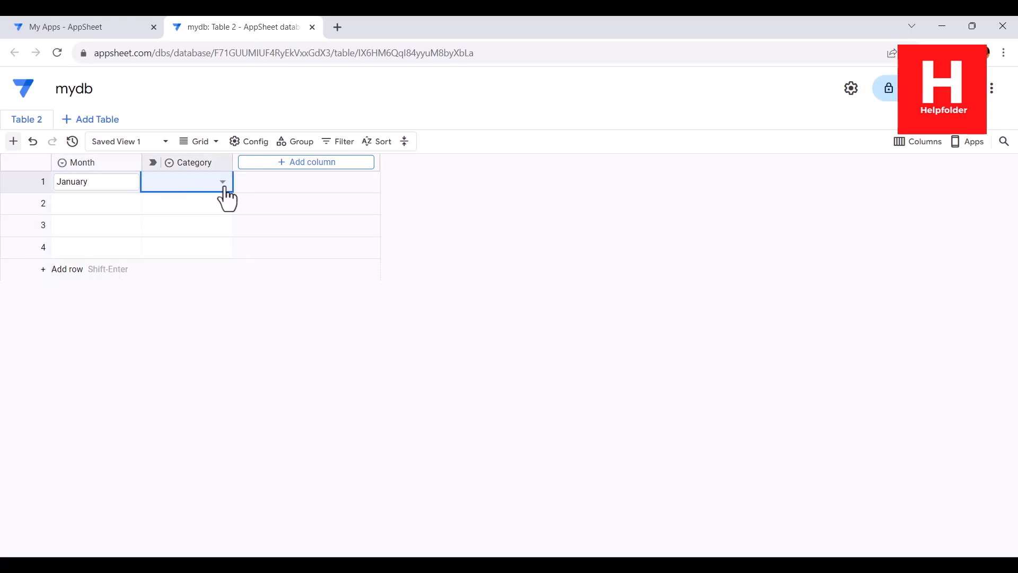
pyautogui.click(224, 195)
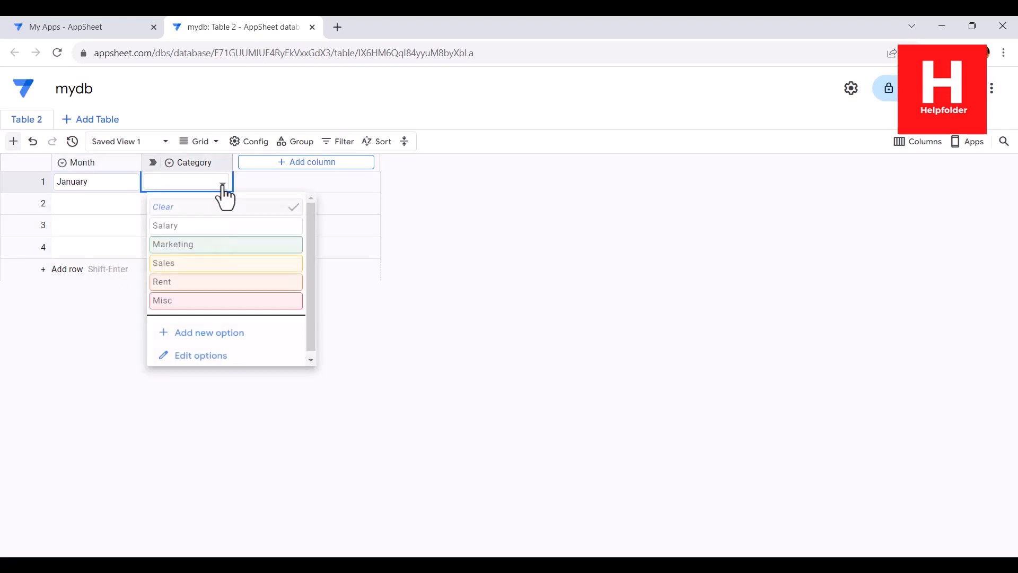
pyautogui.click(182, 229)
# Step: Add a Number column named Expense and enter 100 for it in row 1
pyautogui.click(325, 169)
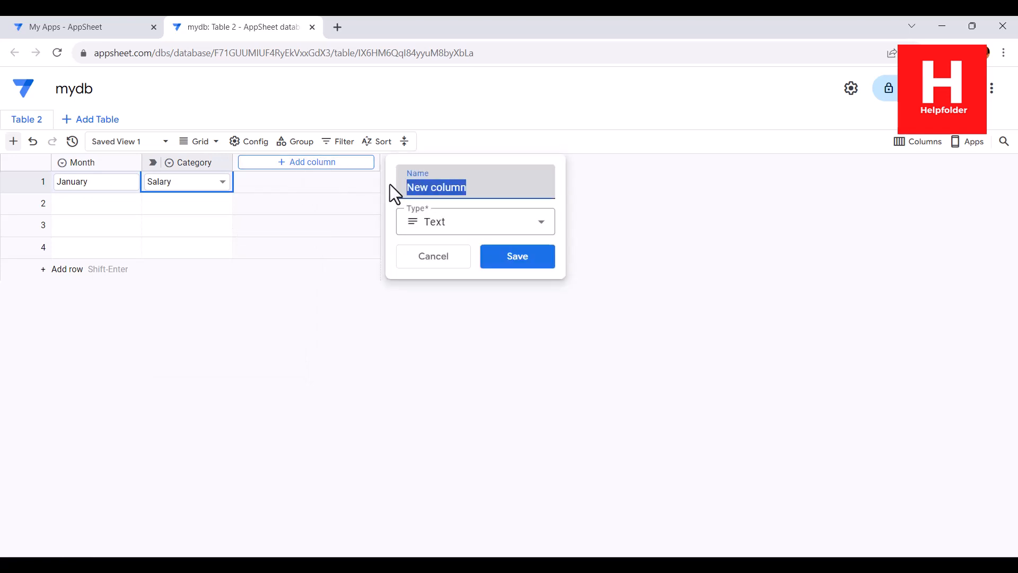
pyautogui.write('Expen')
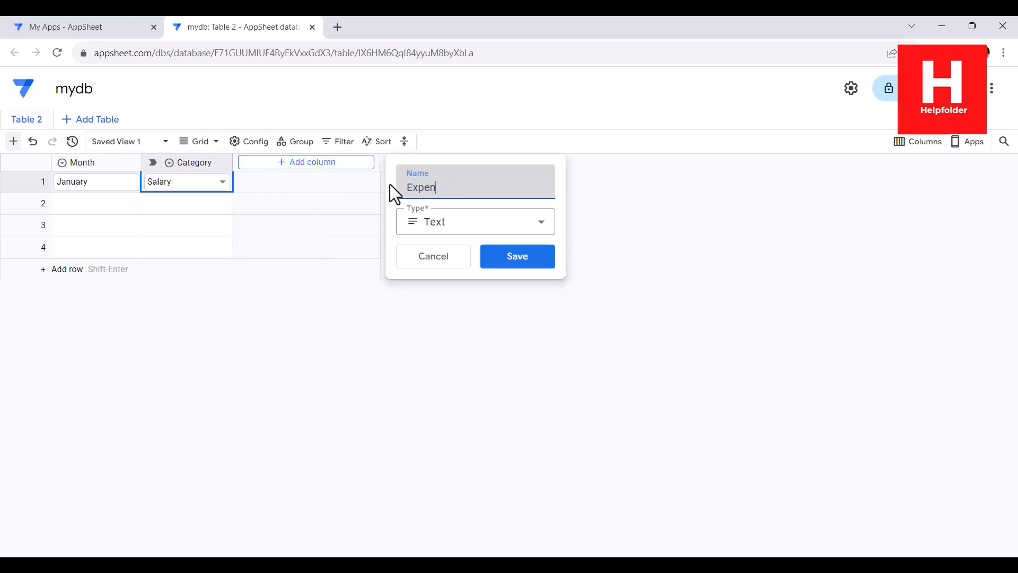
pyautogui.write('se')
pyautogui.click(454, 223)
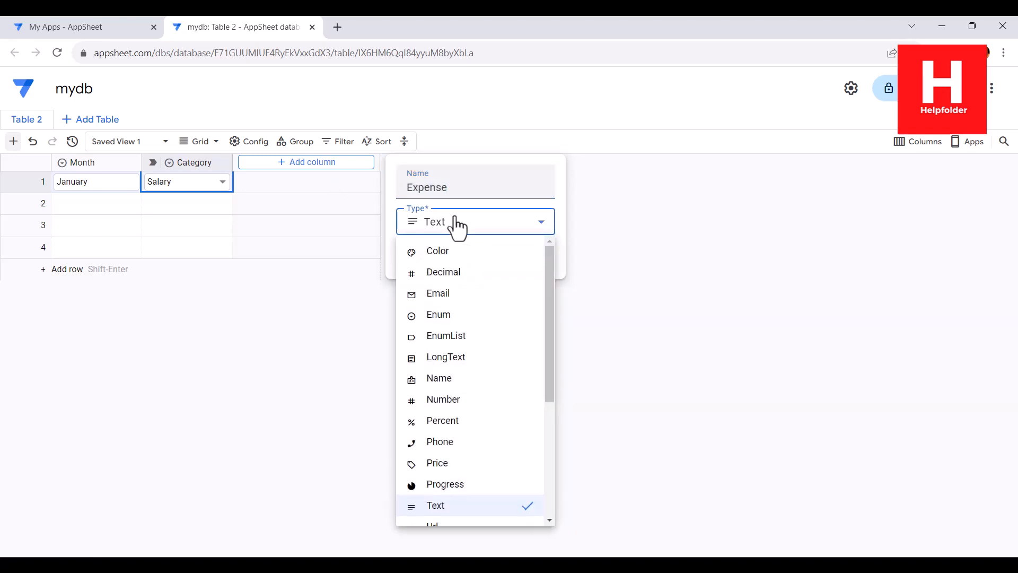
pyautogui.click(448, 401)
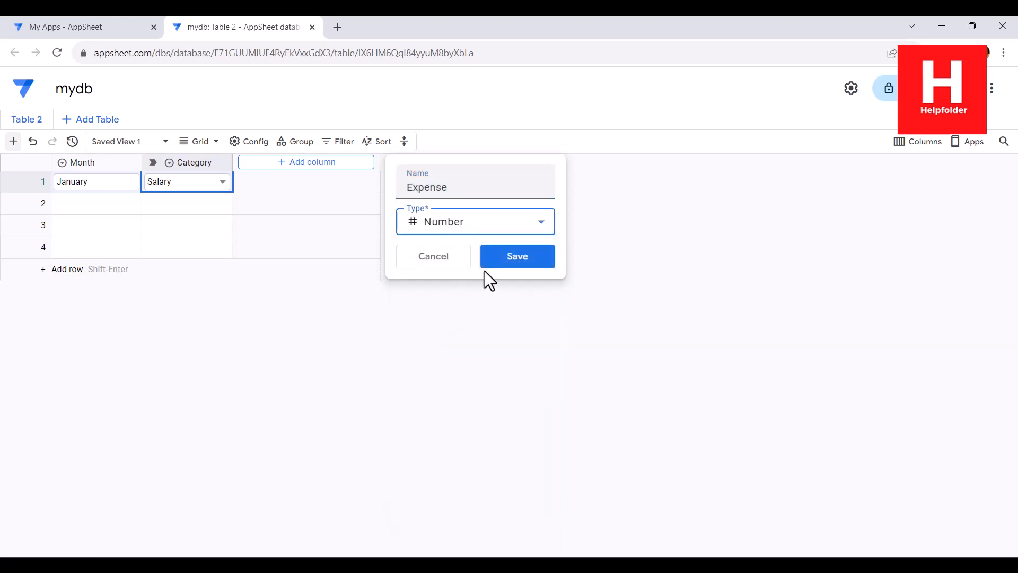
pyautogui.click(268, 184)
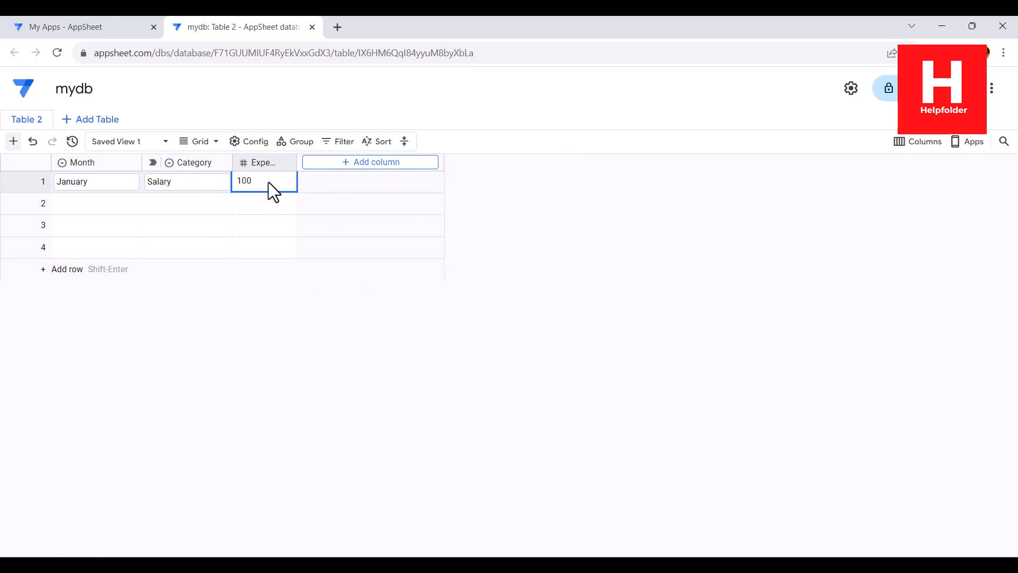
pyautogui.press('Return')
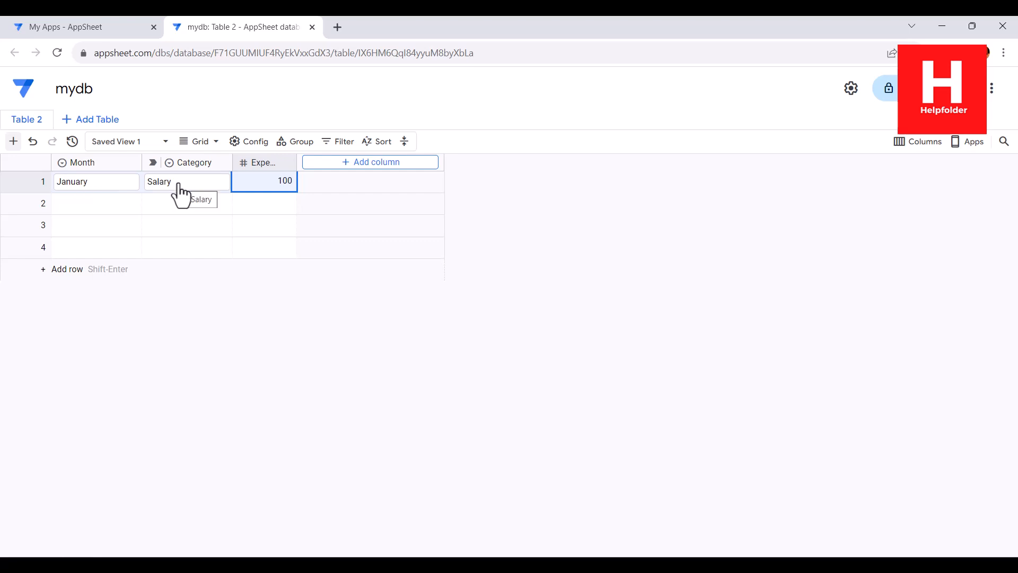
# Step: Add a column named Notes, keeping the Text type
pyautogui.click(409, 168)
pyautogui.write('No')
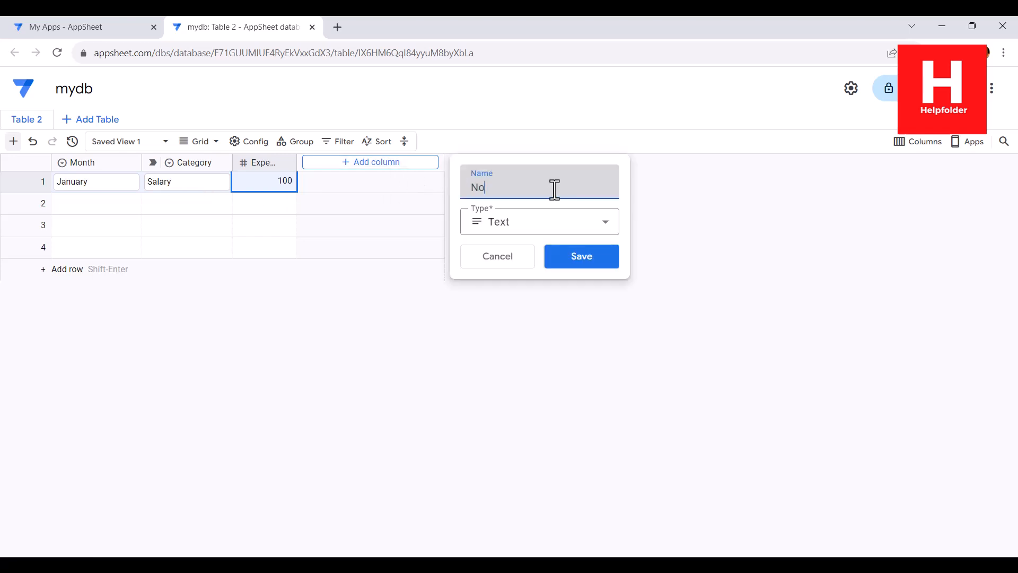
pyautogui.write('tes')
pyautogui.click(537, 222)
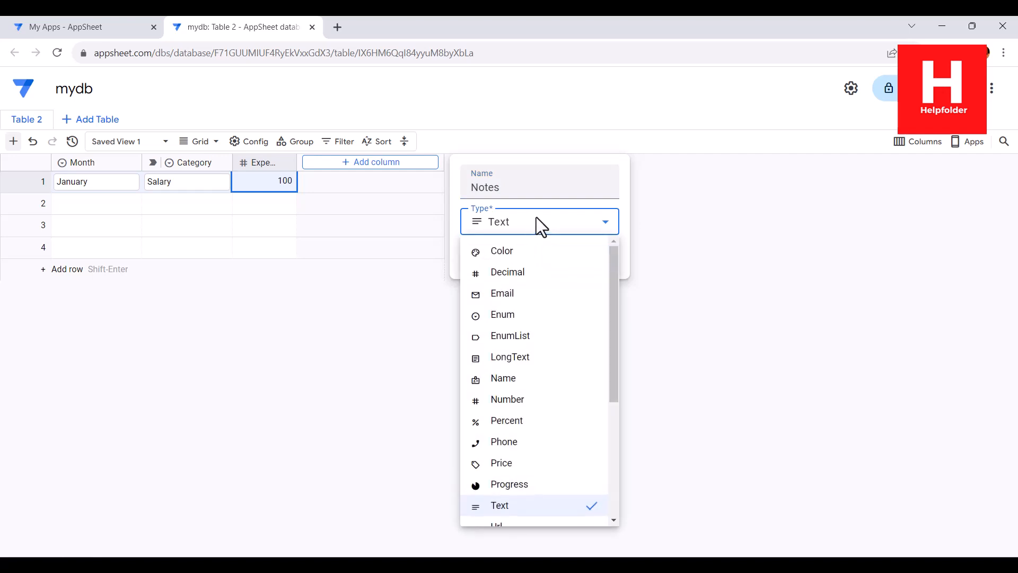
pyautogui.click(620, 228)
pyautogui.click(586, 259)
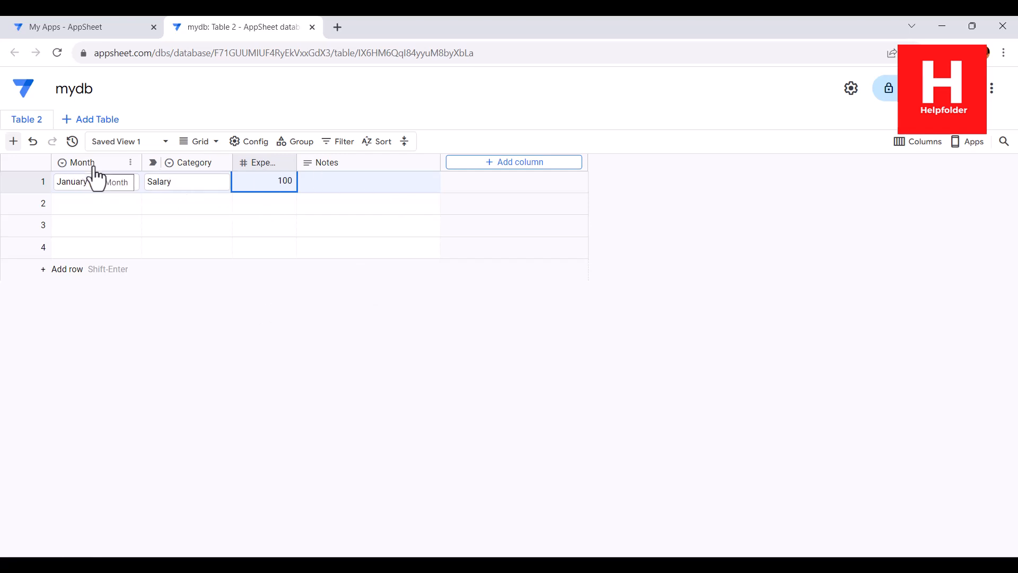
# Step: Add a column named Week with the Enum type and the Dropdown item type
pyautogui.click(493, 164)
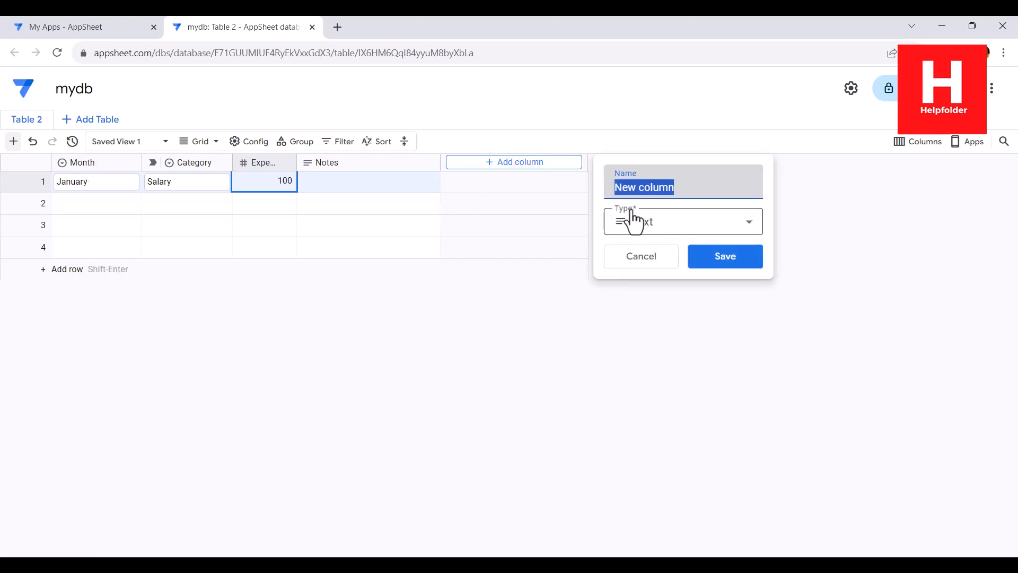
pyautogui.click(687, 190)
pyautogui.moveTo(688, 190); pyautogui.dragTo(606, 189)
pyautogui.write('Week')
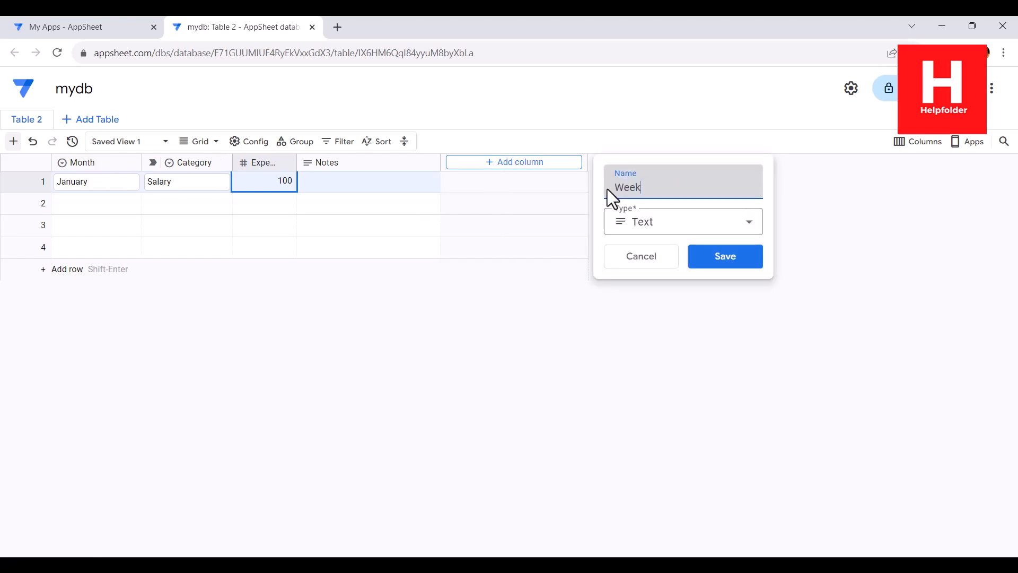
pyautogui.click(639, 227)
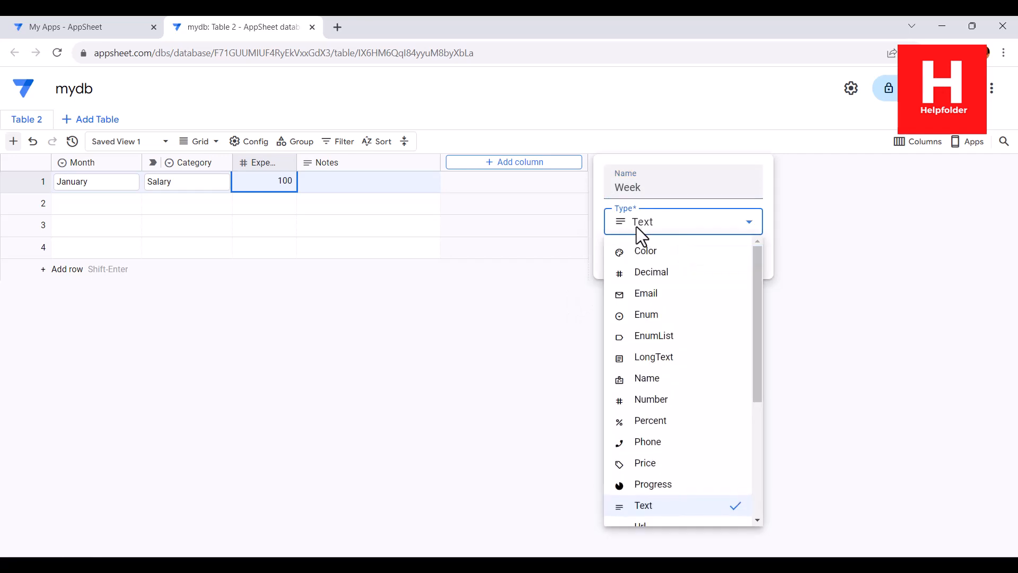
pyautogui.click(658, 317)
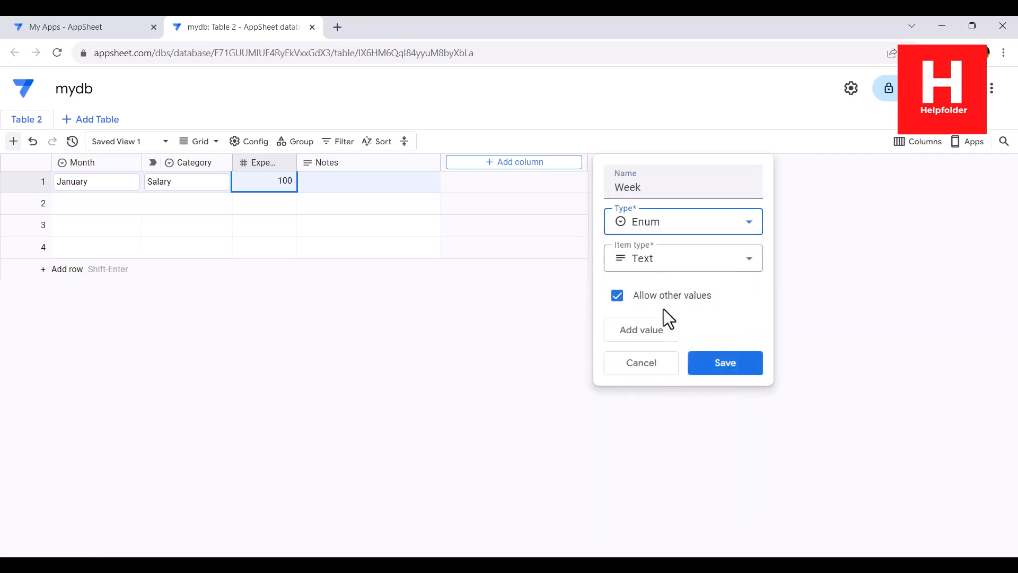
pyautogui.click(662, 265)
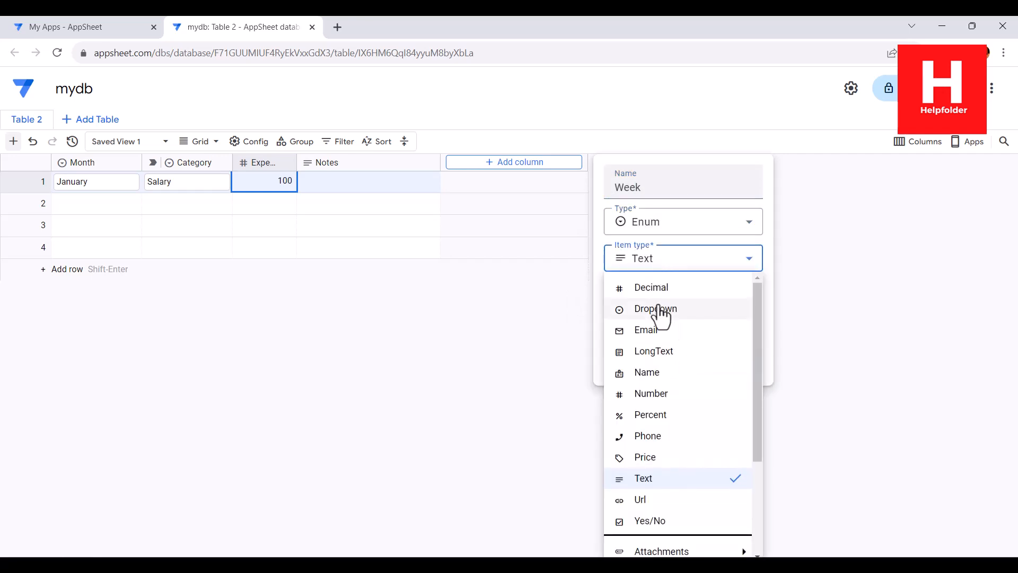
pyautogui.click(658, 308)
# Step: Give the Week column the options Week 1, Week 2, Week 3 and Week 4, and save it
pyautogui.click(660, 313)
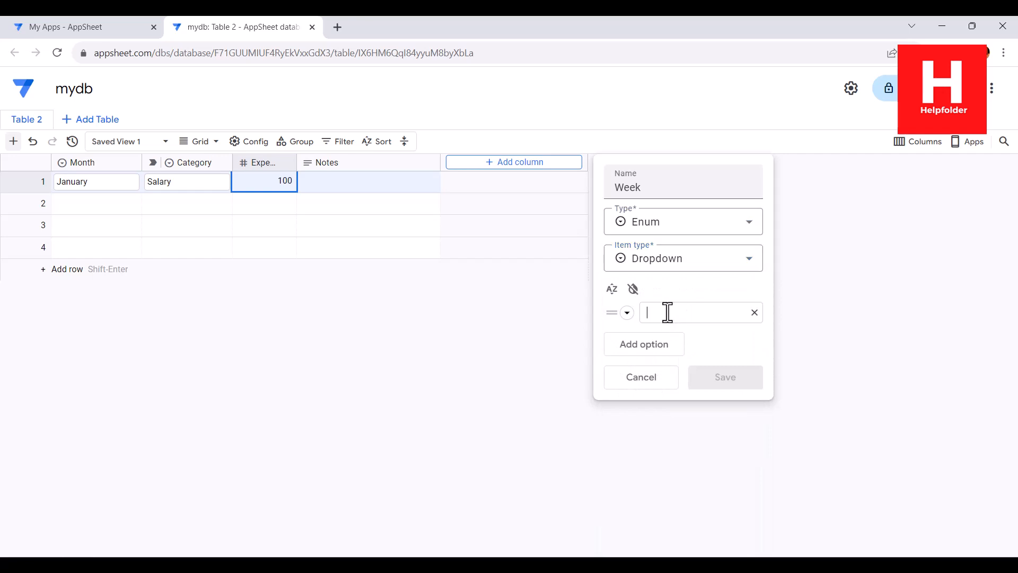
pyautogui.write('Week 1')
pyautogui.click(669, 342)
pyautogui.write('W')
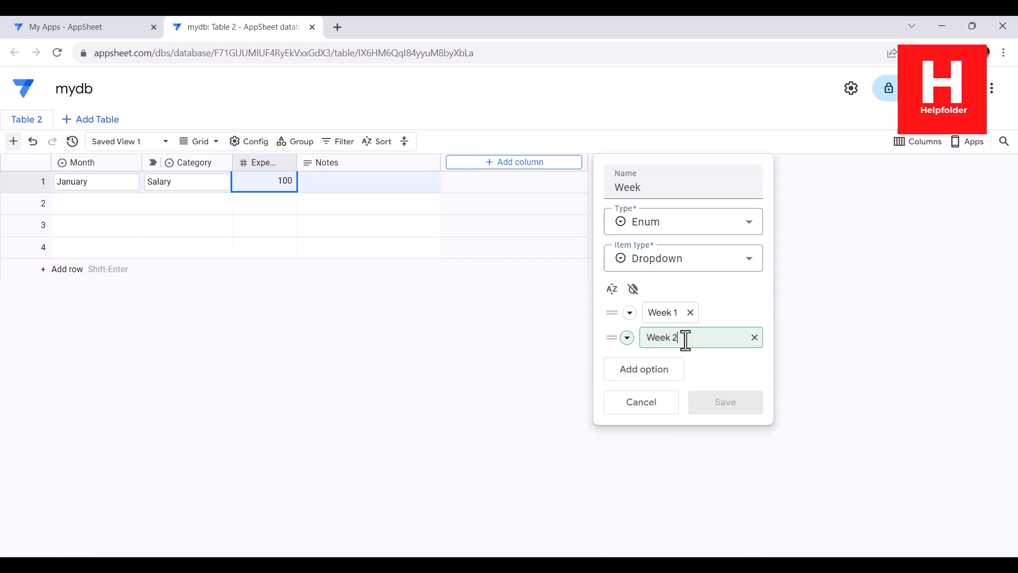
pyautogui.click(654, 374)
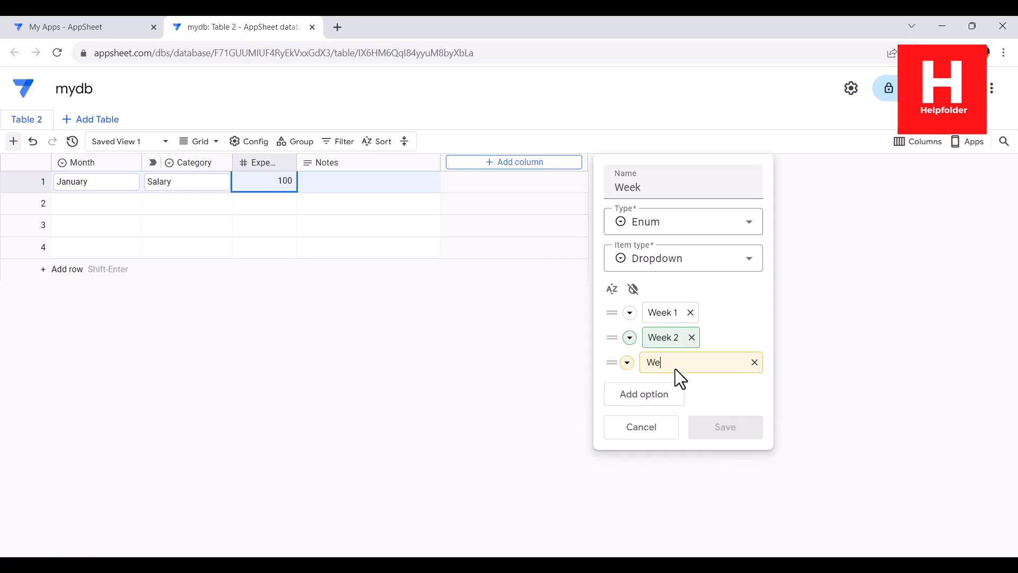
pyautogui.write('Week 3')
pyautogui.click(678, 395)
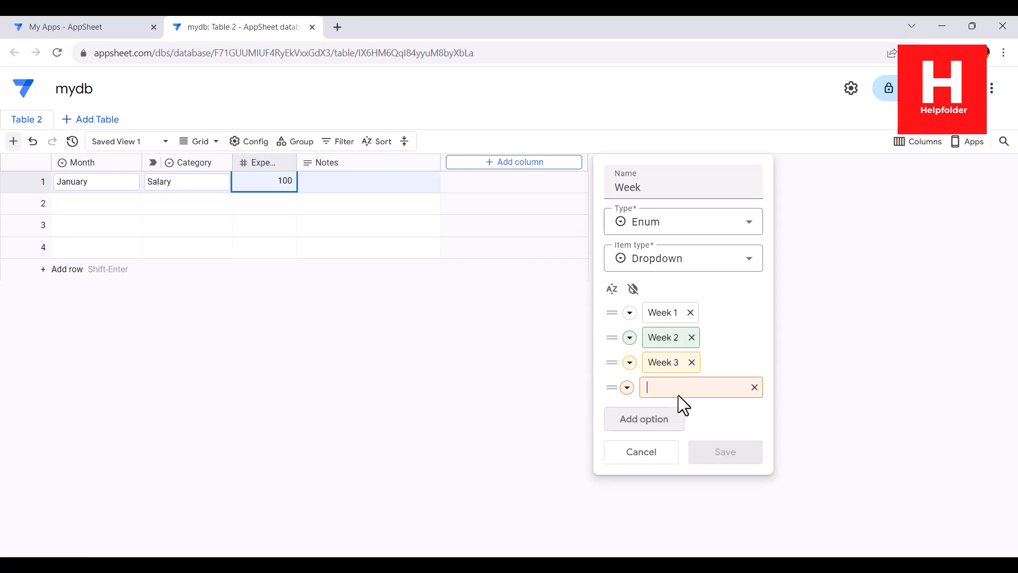
pyautogui.write('Week 4')
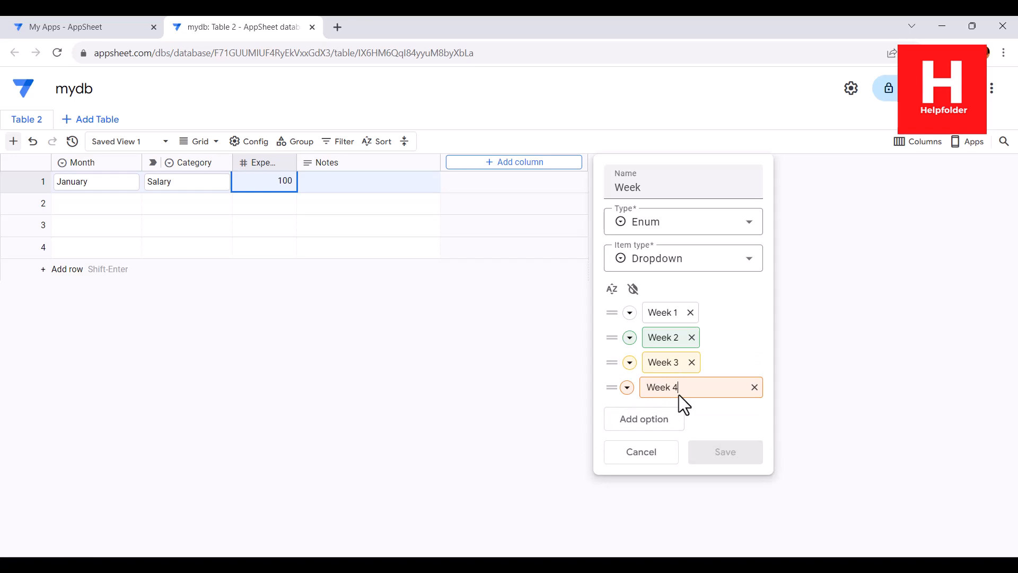
pyautogui.click(729, 431)
pyautogui.click(706, 448)
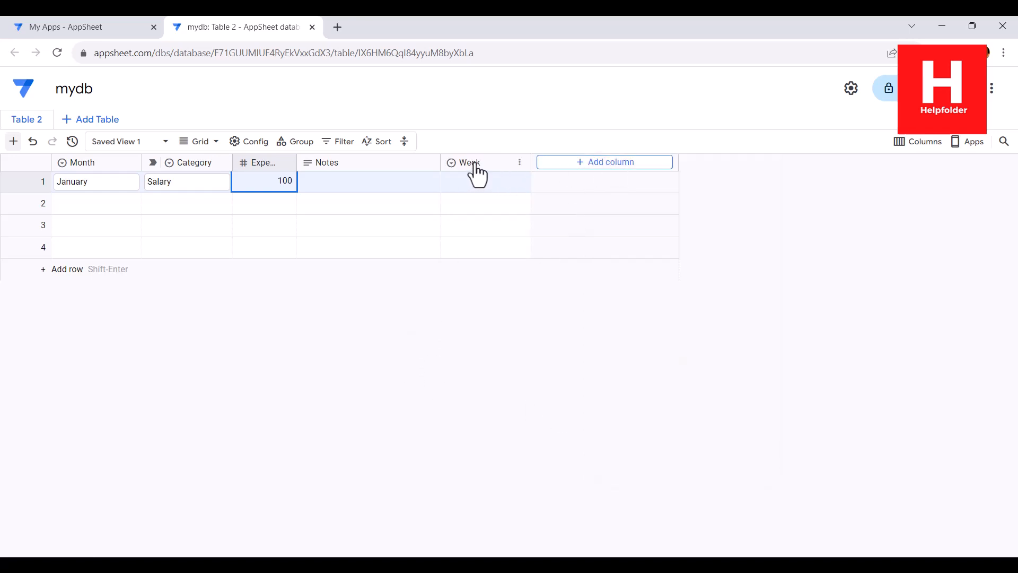
# Step: Move the Week column between Month and Category and set row 1's Week to Week 1
pyautogui.moveTo(473, 164); pyautogui.dragTo(177, 165)
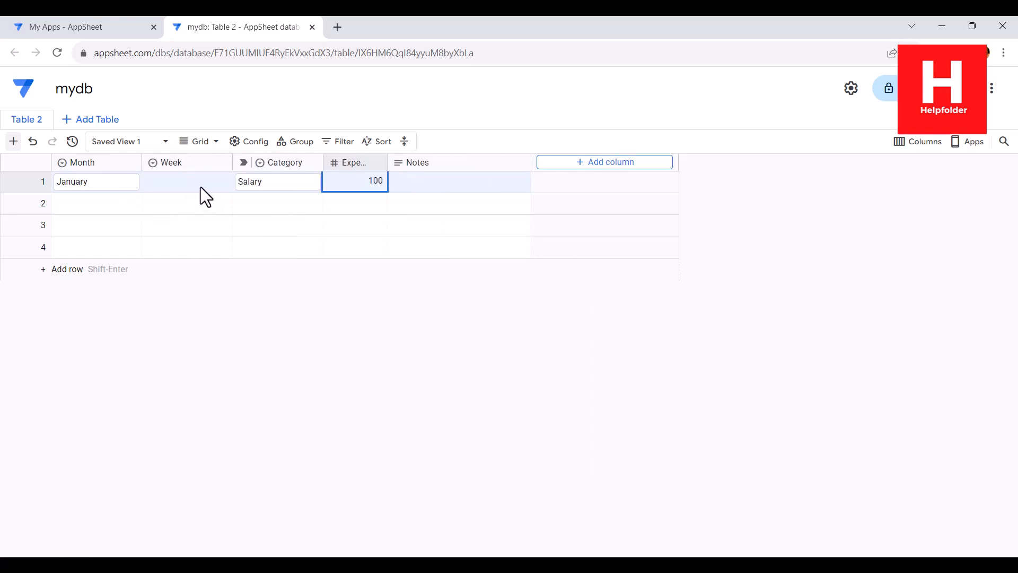
pyautogui.click(201, 186)
pyautogui.click(223, 184)
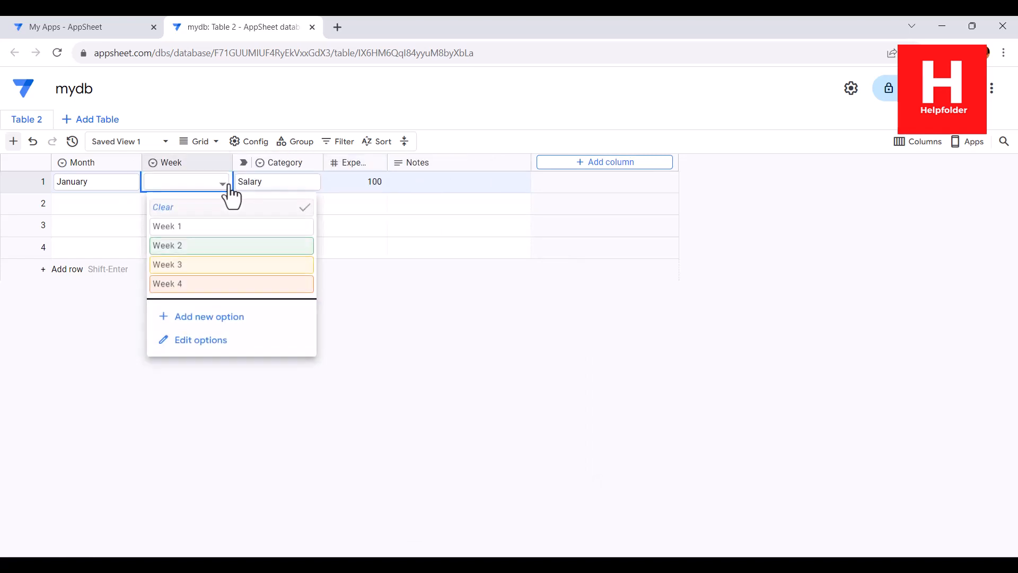
pyautogui.click(197, 227)
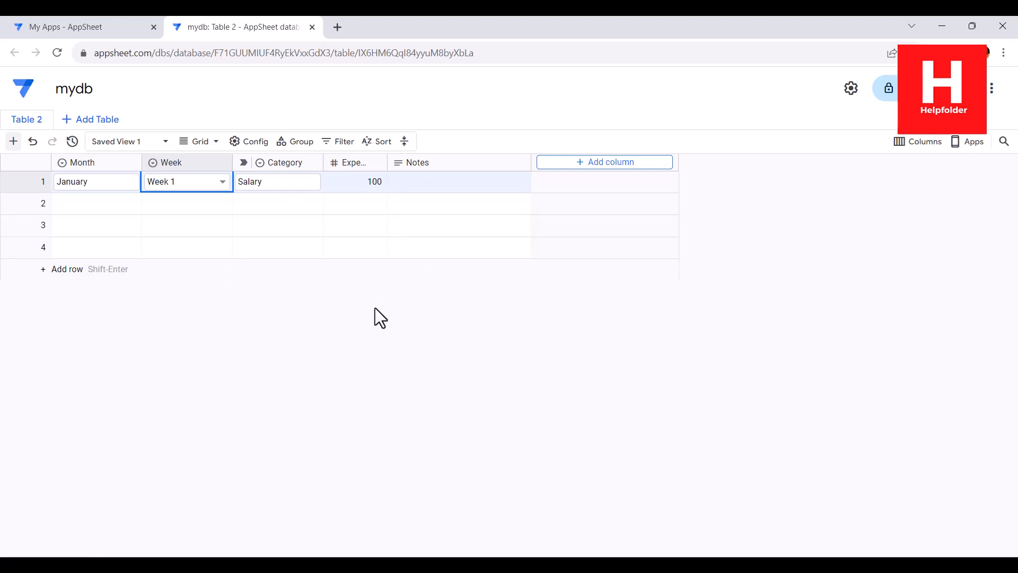
# Step: Rename Table 2 as Expenses in its table settings and save the change
pyautogui.click(45, 122)
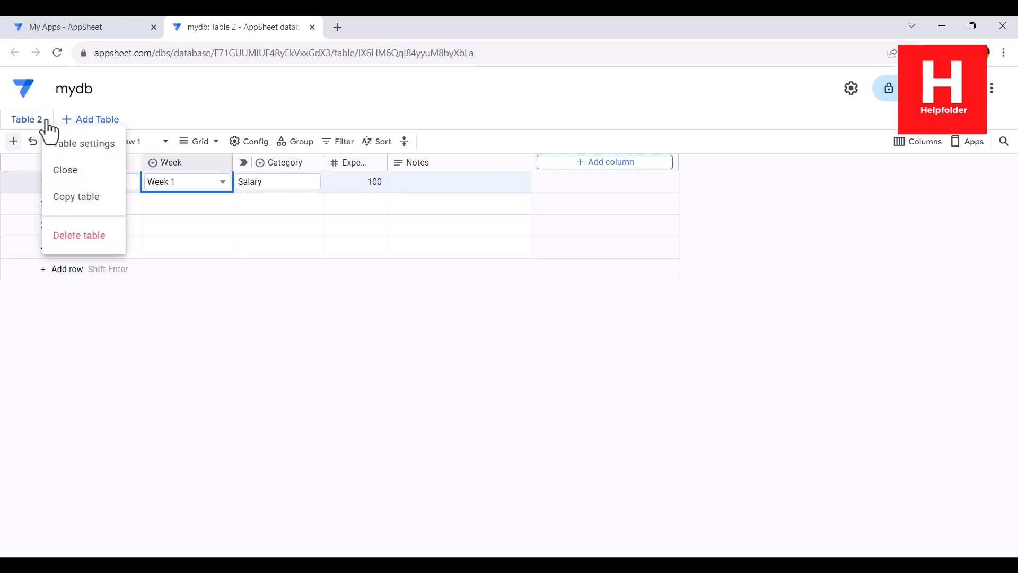
pyautogui.click(68, 154)
pyautogui.click(366, 219)
pyautogui.moveTo(366, 218); pyautogui.dragTo(305, 217)
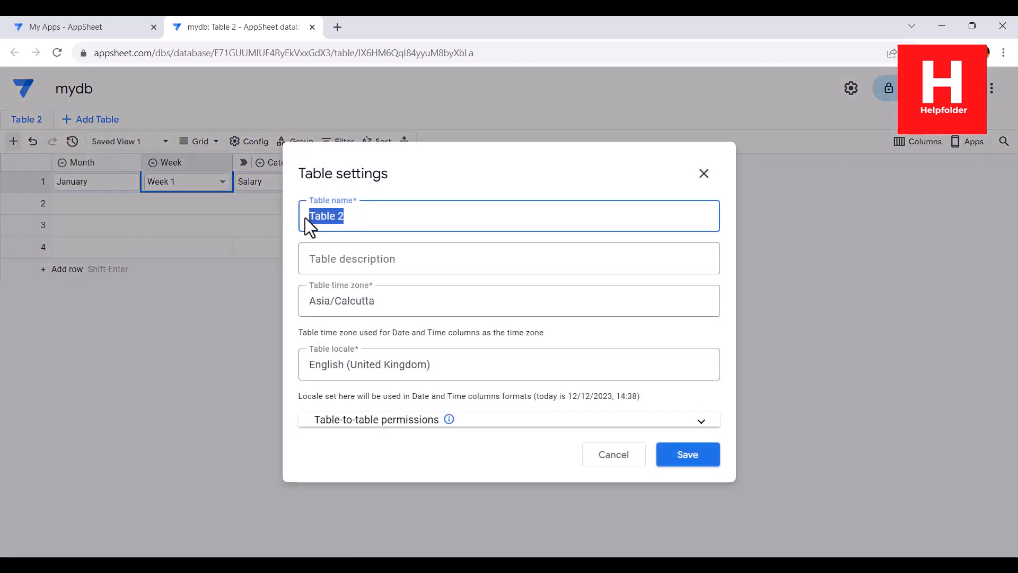
pyautogui.write('Expense')
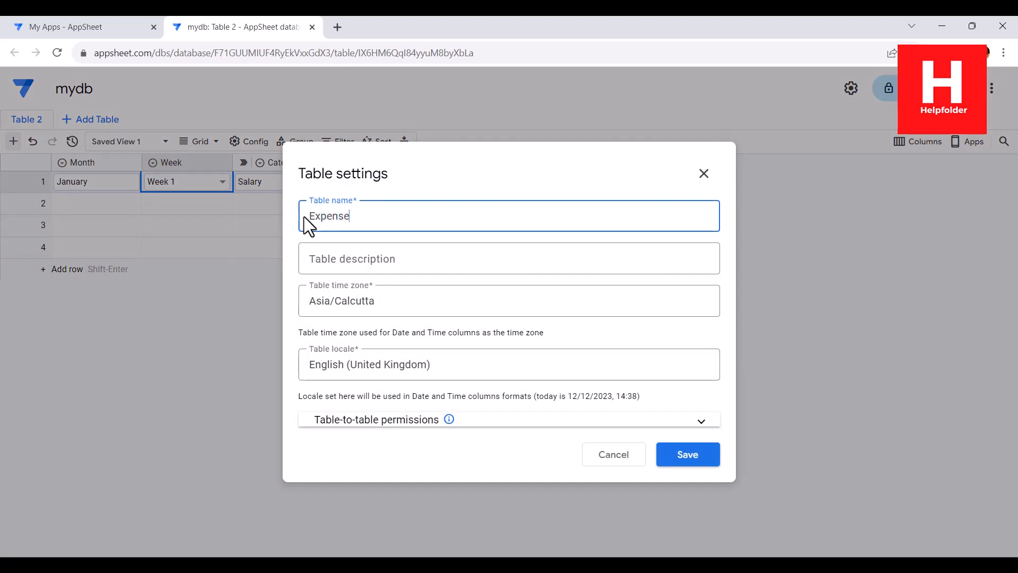
pyautogui.write('s')
pyautogui.click(701, 458)
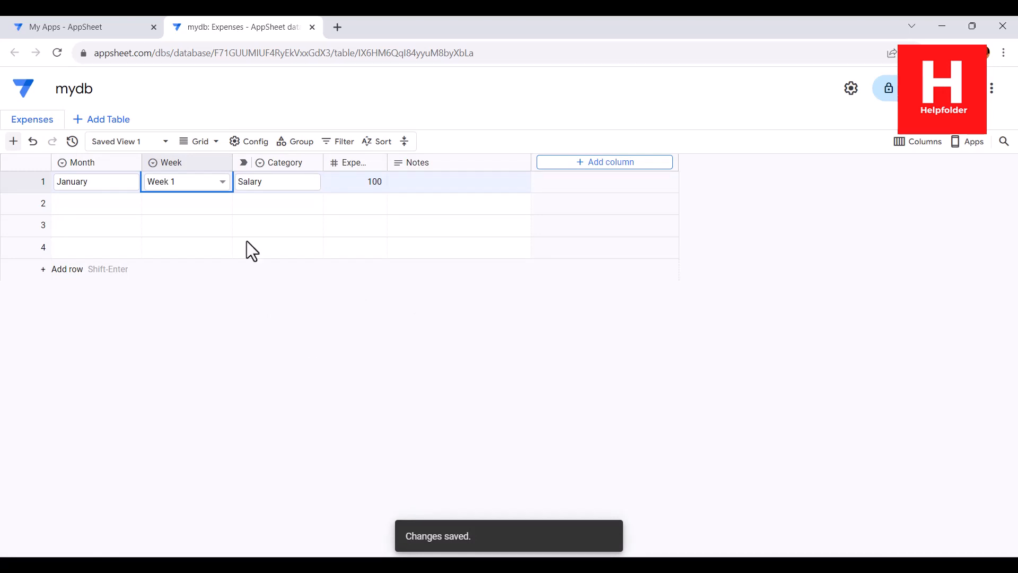
# Step: Switch to the My Apps page and start a new app from existing data
pyautogui.click(62, 30)
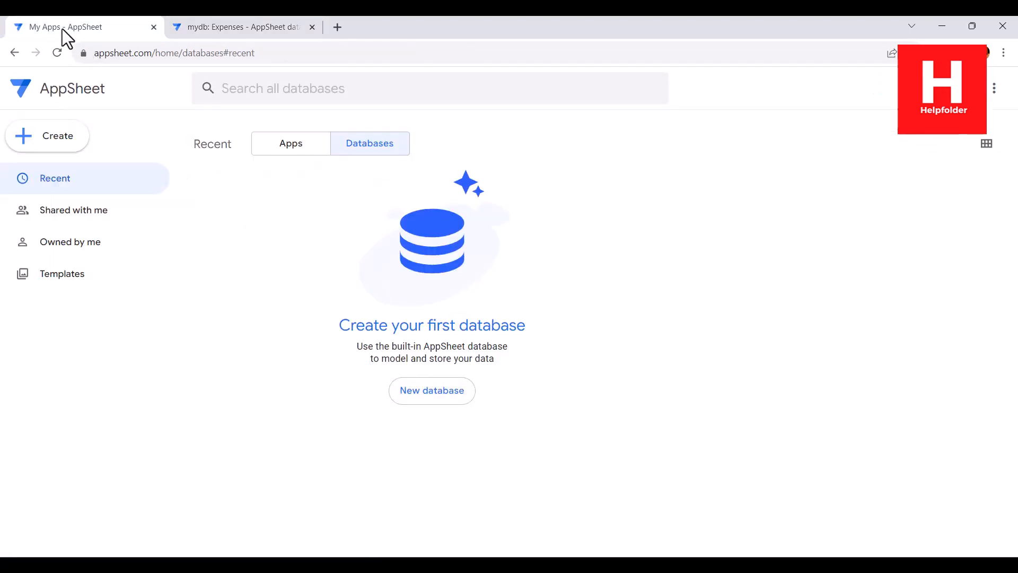
pyautogui.click(53, 137)
pyautogui.moveTo(90, 178)
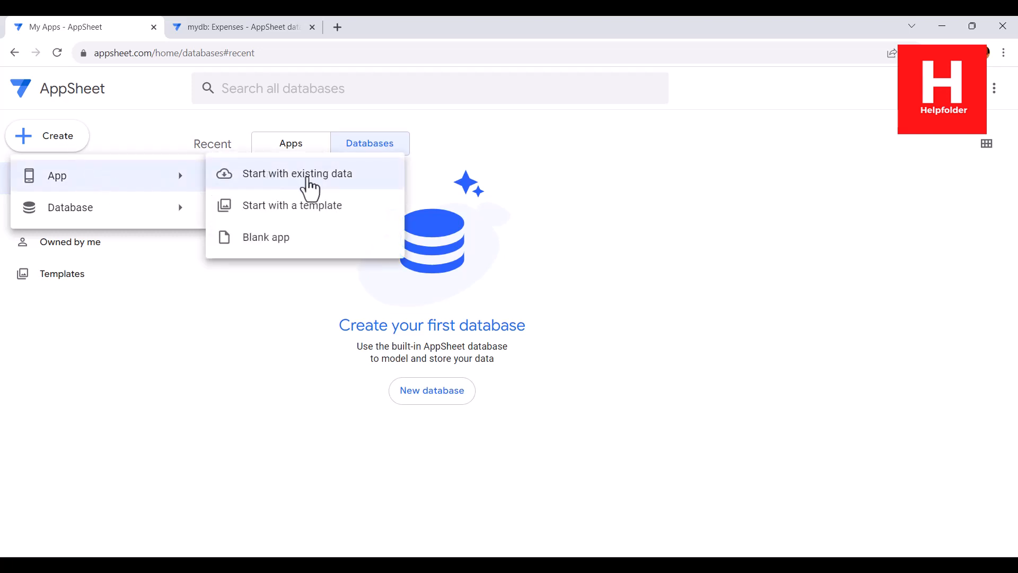
pyautogui.click(307, 177)
# Step: Name the new app Expense Tracker and set its category to Other
pyautogui.moveTo(386, 159); pyautogui.dragTo(306, 145)
pyautogui.write('EXPE')
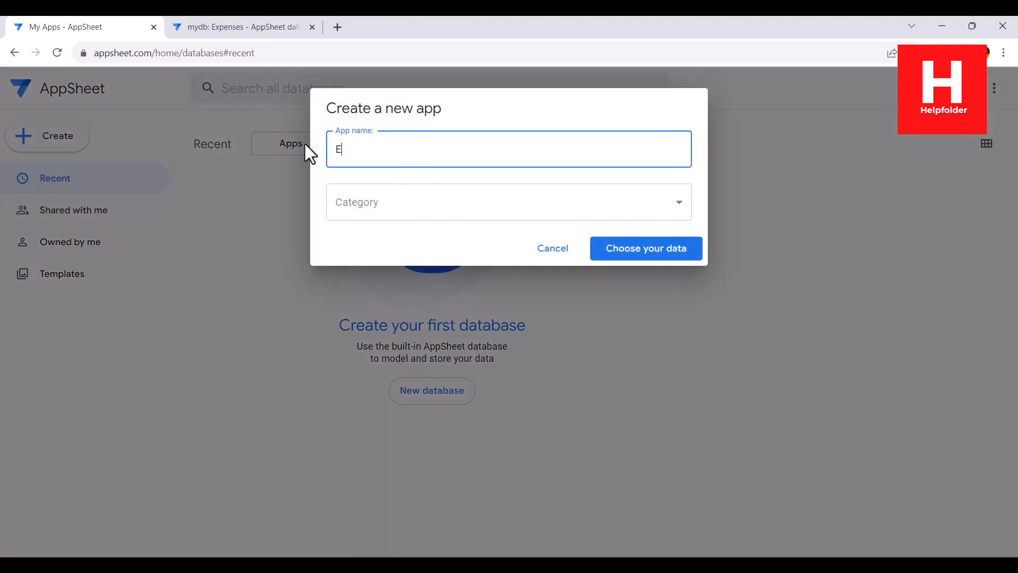
pyautogui.press('BackSpace')
pyautogui.press('BackSpace')
pyautogui.press('BackSpace')
pyautogui.write('xpense Tracker')
pyautogui.click(447, 206)
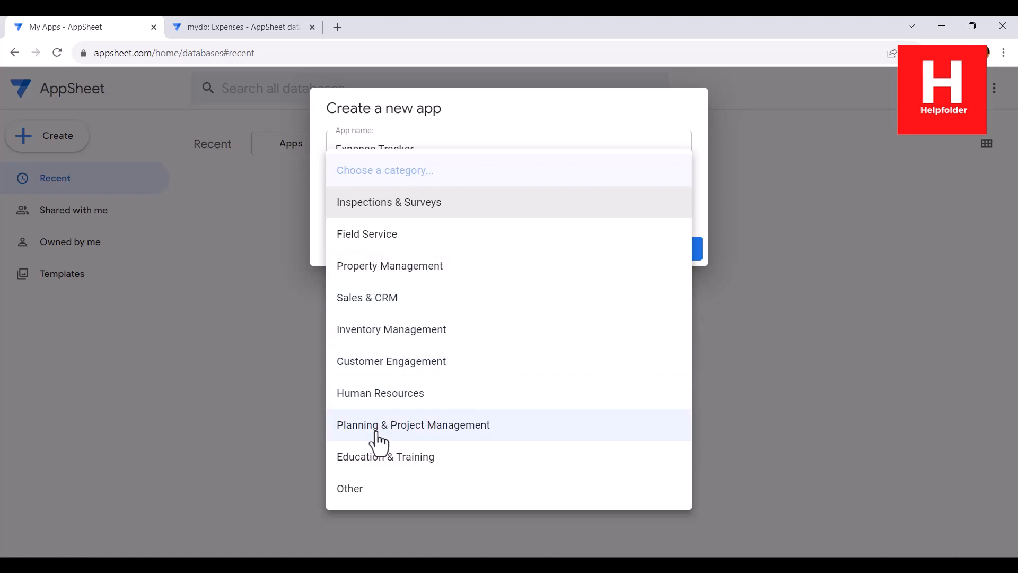
pyautogui.click(357, 490)
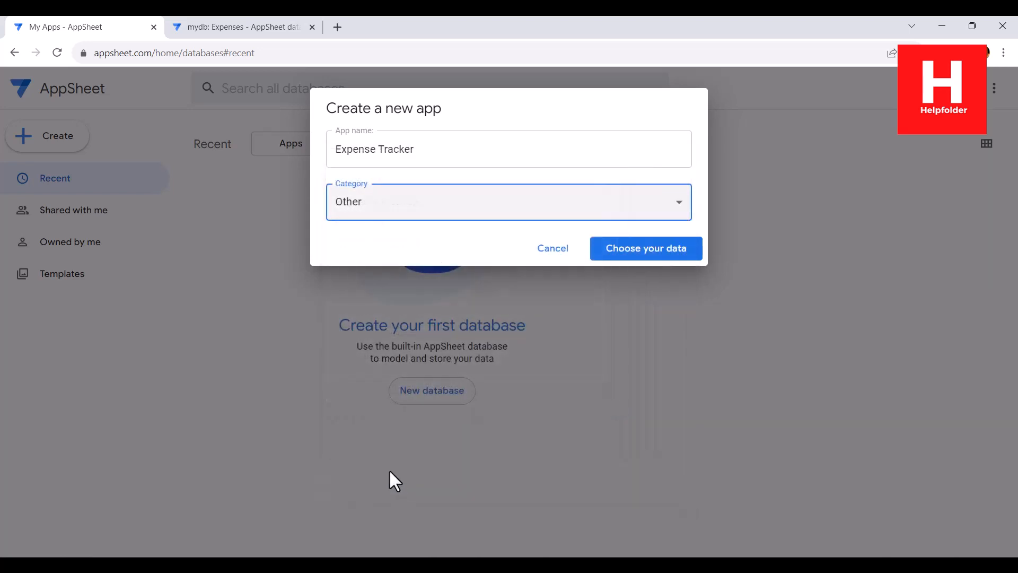
# Step: Create the app from the AppSheet database mydb, including the Expenses table and excluding Table 1
pyautogui.click(648, 259)
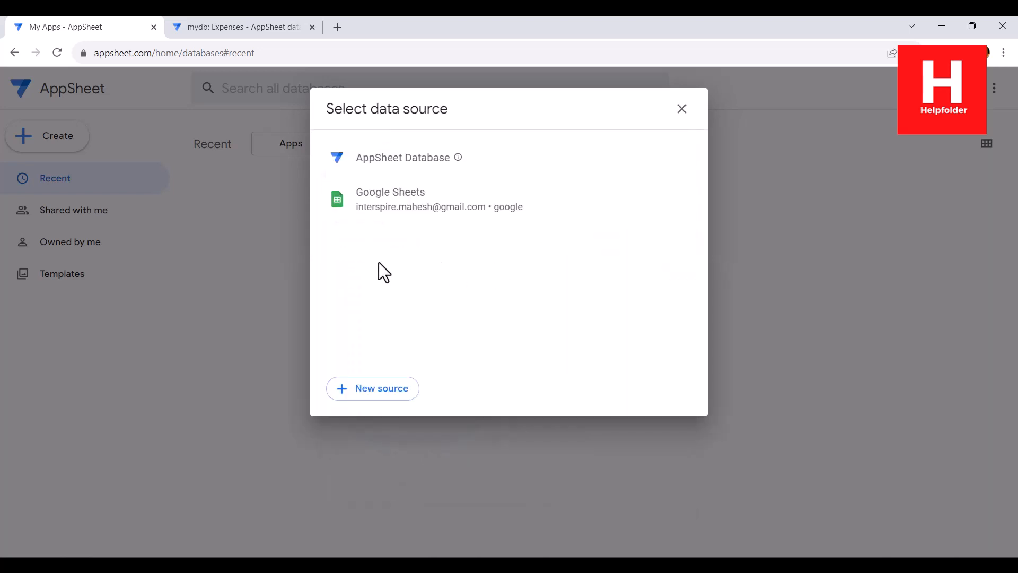
pyautogui.click(374, 160)
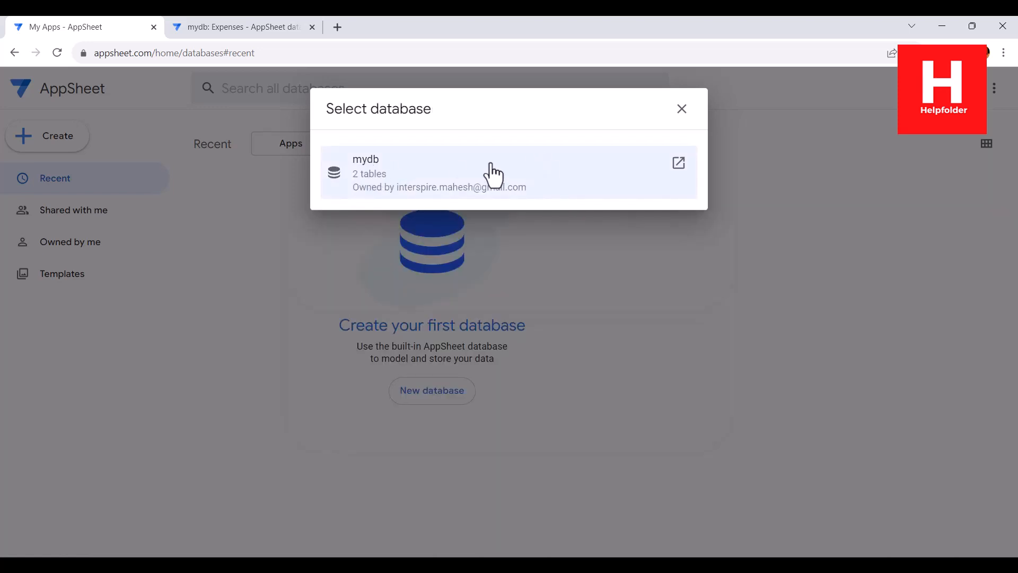
pyautogui.click(493, 175)
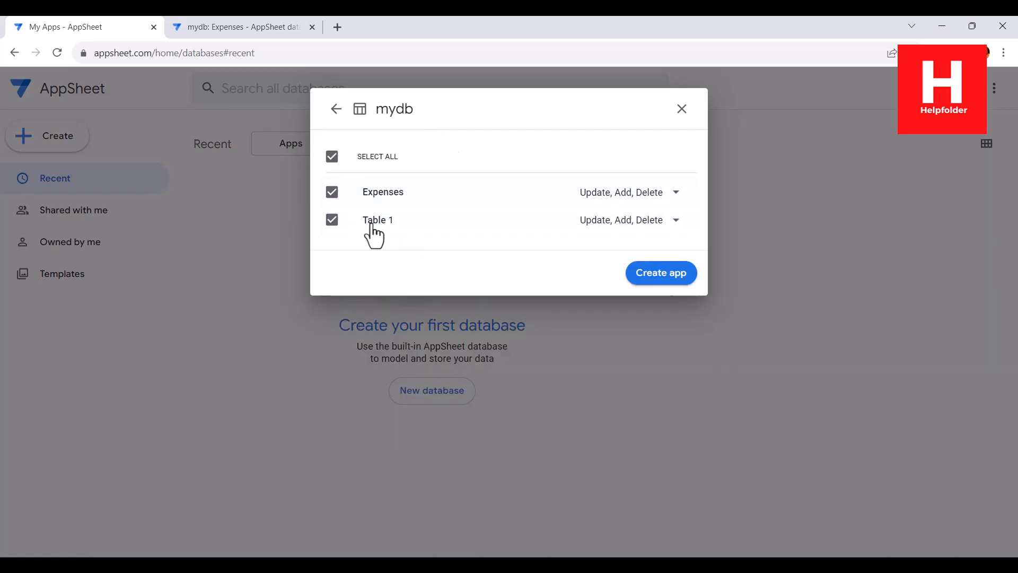
pyautogui.click(332, 219)
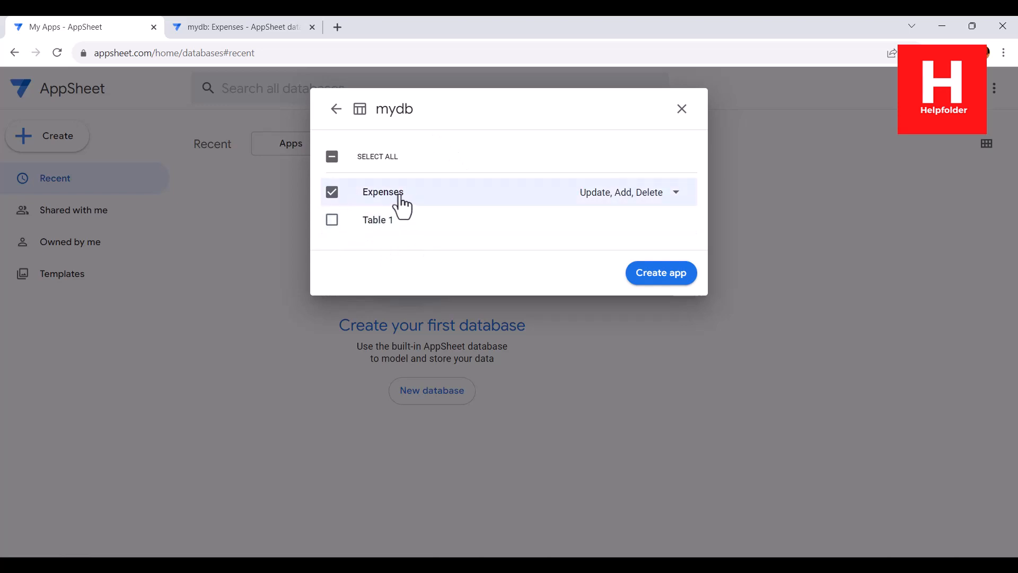
pyautogui.click(661, 274)
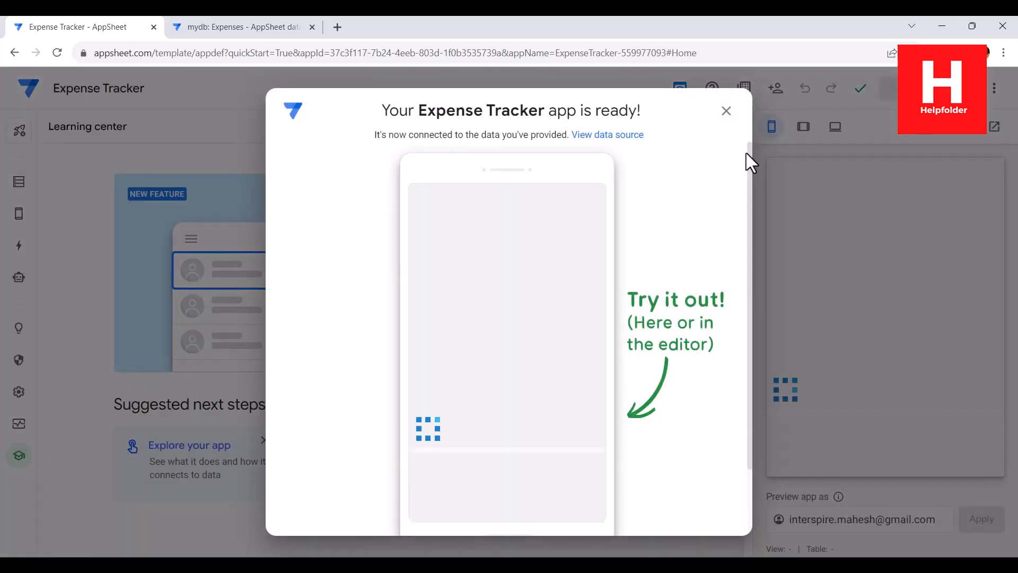
# Step: Dismiss the app-ready dialog and set the Expenses view's type to table
pyautogui.click(726, 112)
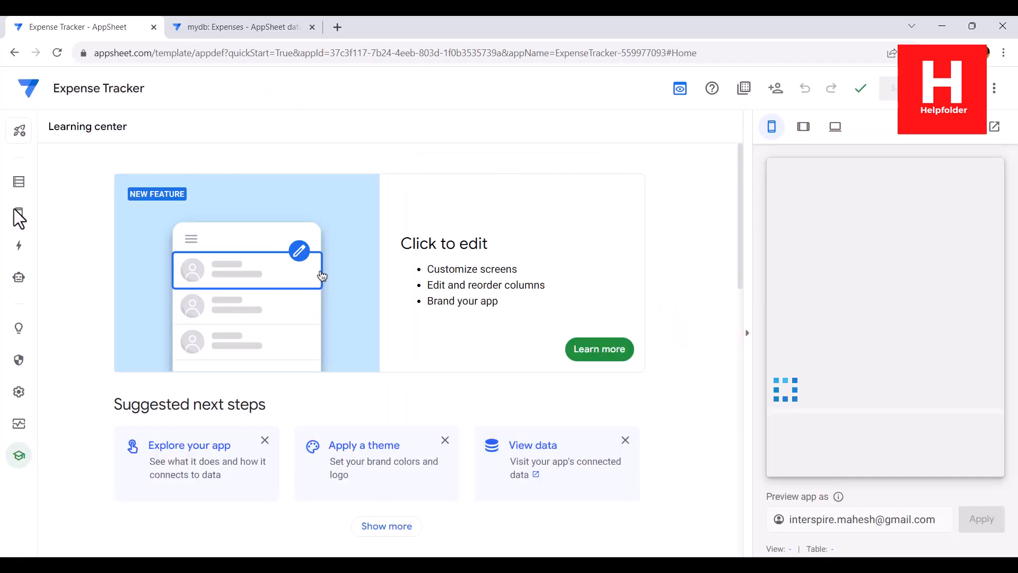
pyautogui.moveTo(19, 217)
pyautogui.click(79, 213)
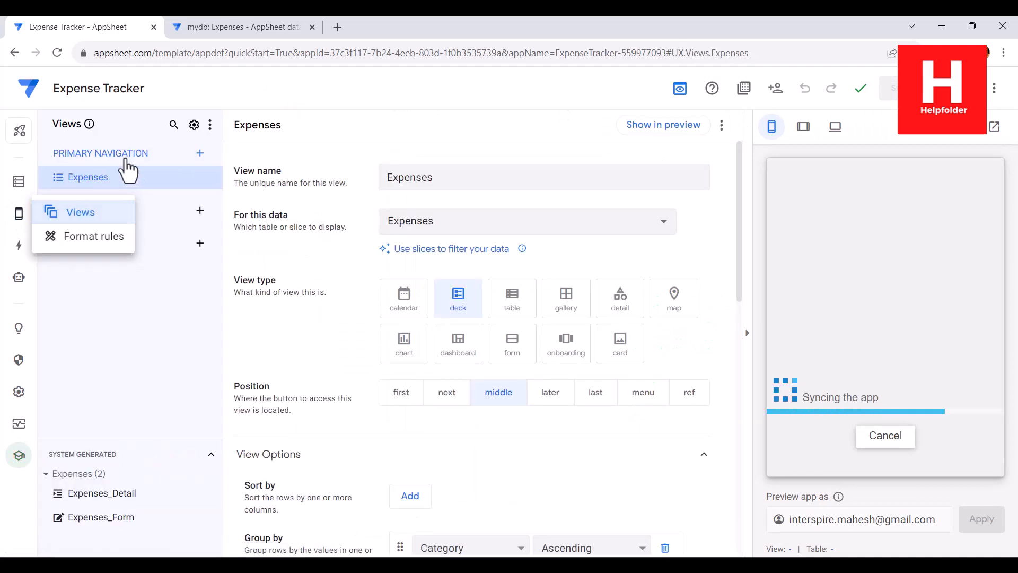
pyautogui.click(512, 300)
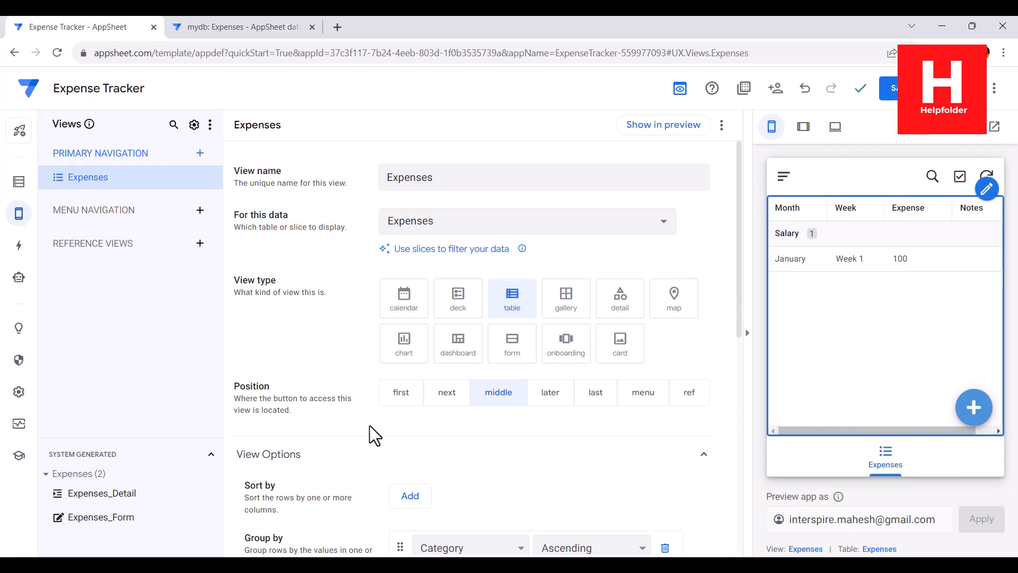
# Step: Replace the Category grouping of the Expenses view with grouping by Expense
pyautogui.scroll(-5, 371, 426)
pyautogui.moveTo(738, 321); pyautogui.dragTo(738, 287)
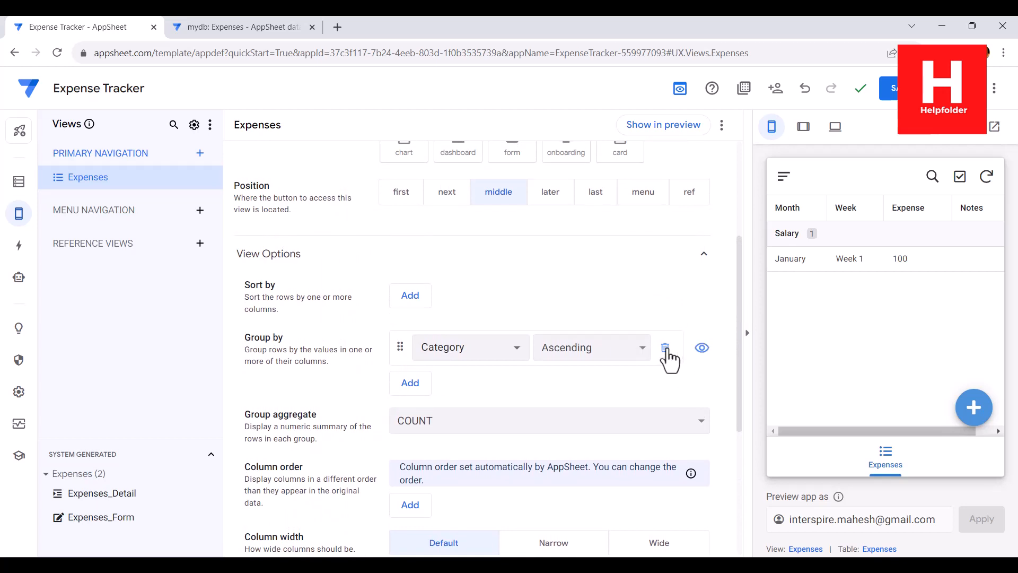
pyautogui.click(665, 348)
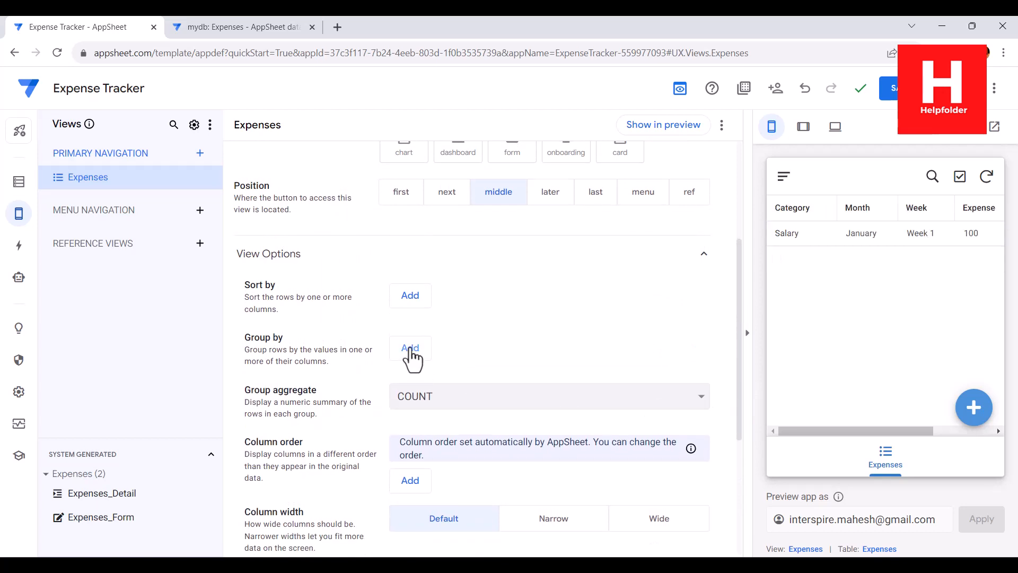
pyautogui.click(412, 350)
pyautogui.click(488, 347)
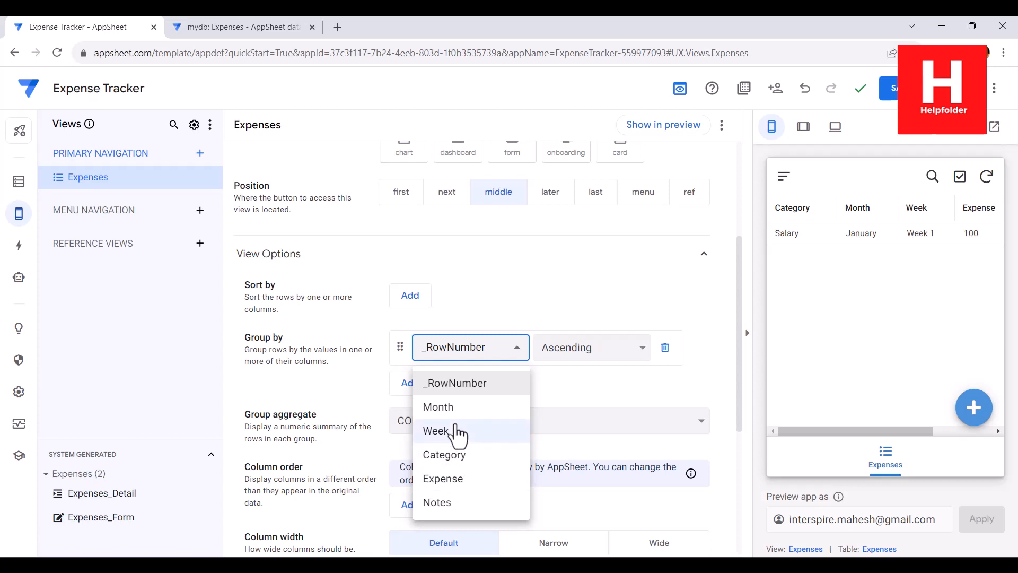
pyautogui.click(457, 482)
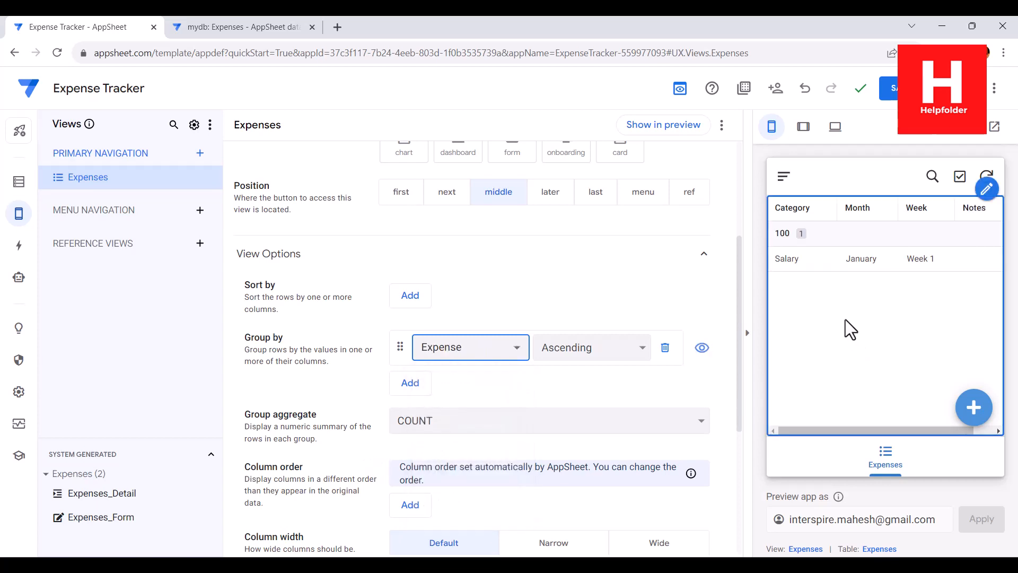
# Step: Change the grouping of the Expenses view to the Week column and save the app
pyautogui.click(476, 351)
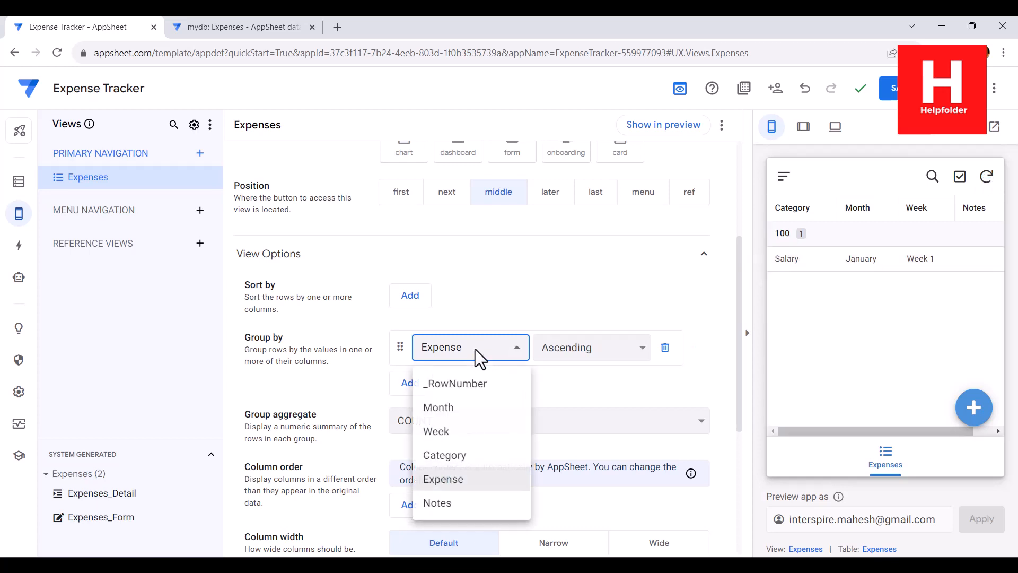
pyautogui.click(447, 434)
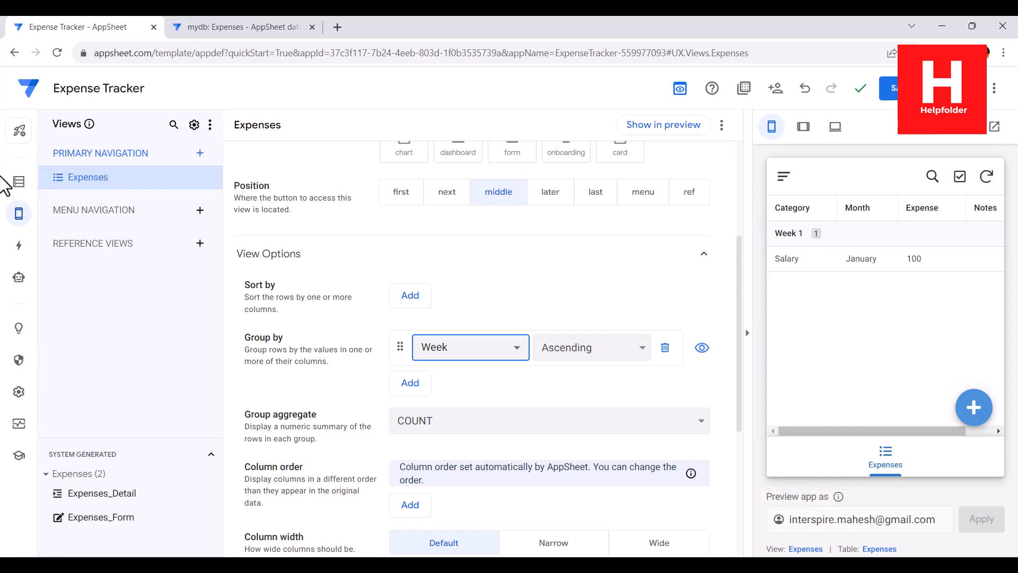
pyautogui.click(894, 98)
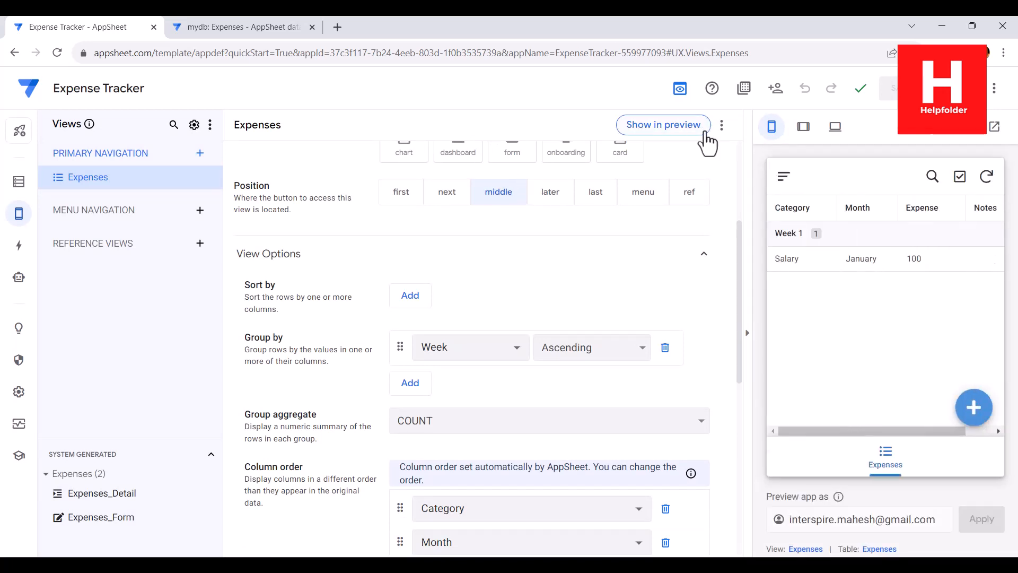
# Step: Close the mydb database tab and view the details of the Salary record in the desktop preview
pyautogui.click(415, 30)
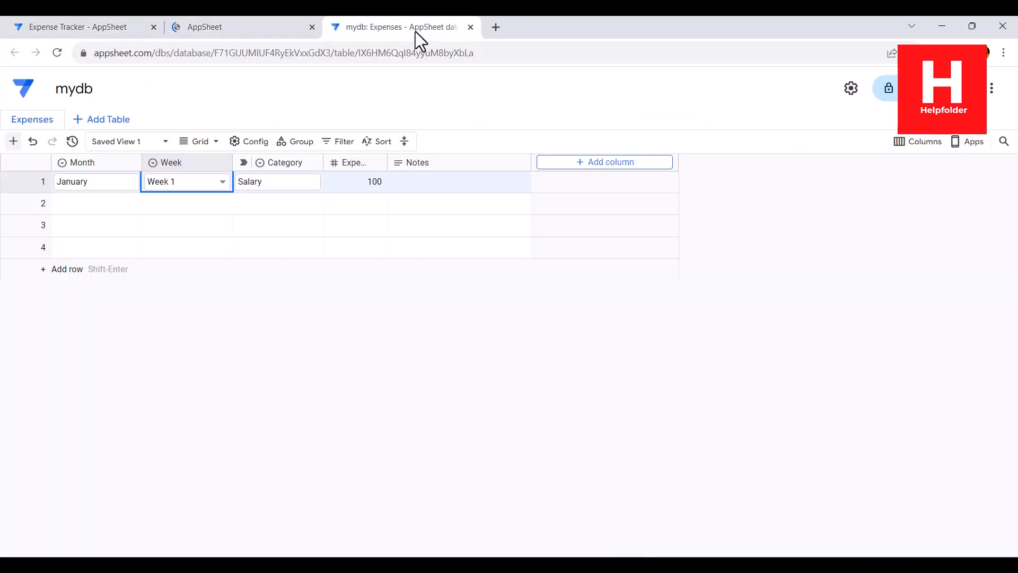
pyautogui.click(471, 27)
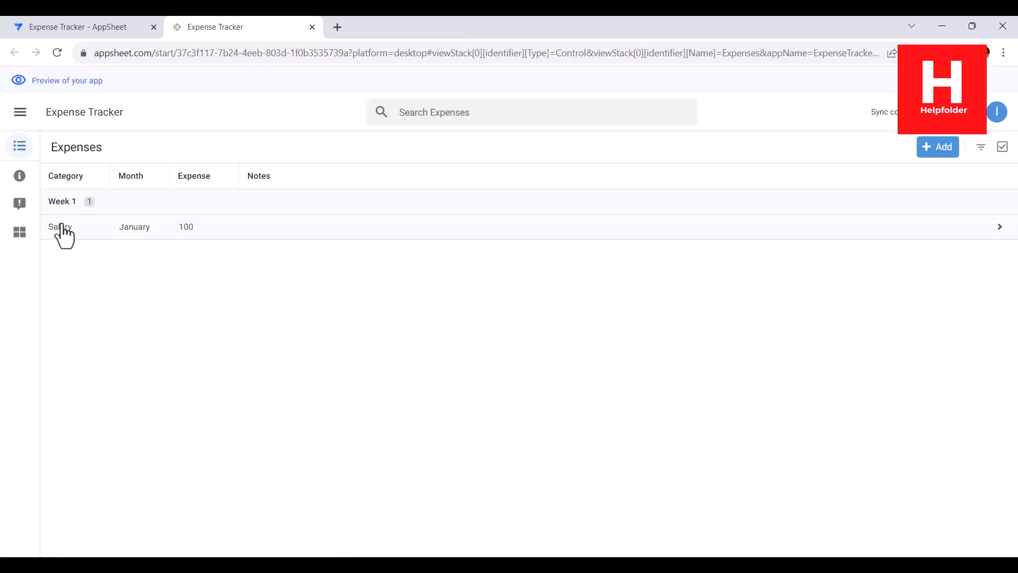
pyautogui.click(106, 234)
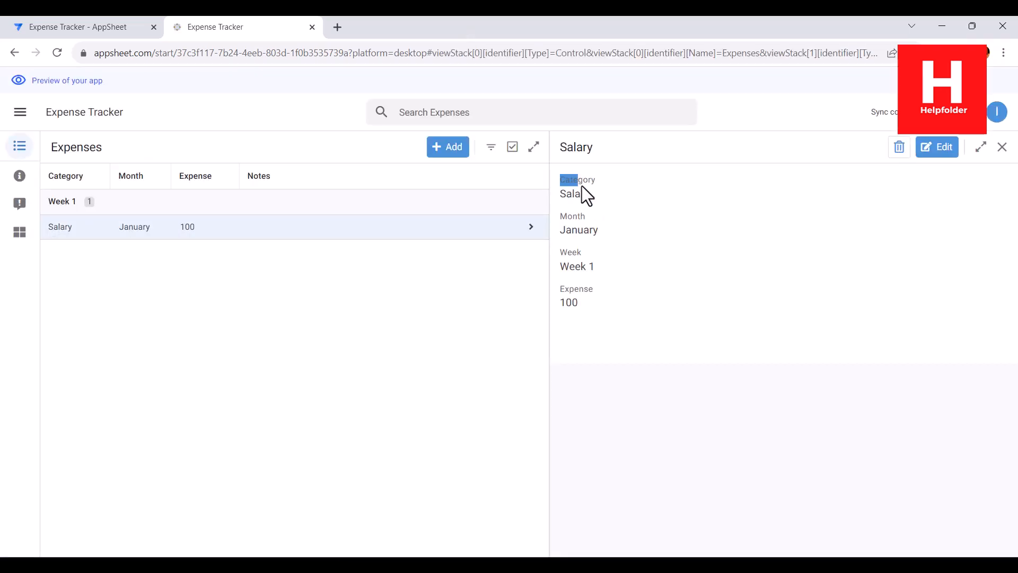
pyautogui.moveTo(582, 187); pyautogui.dragTo(596, 289)
pyautogui.click(618, 326)
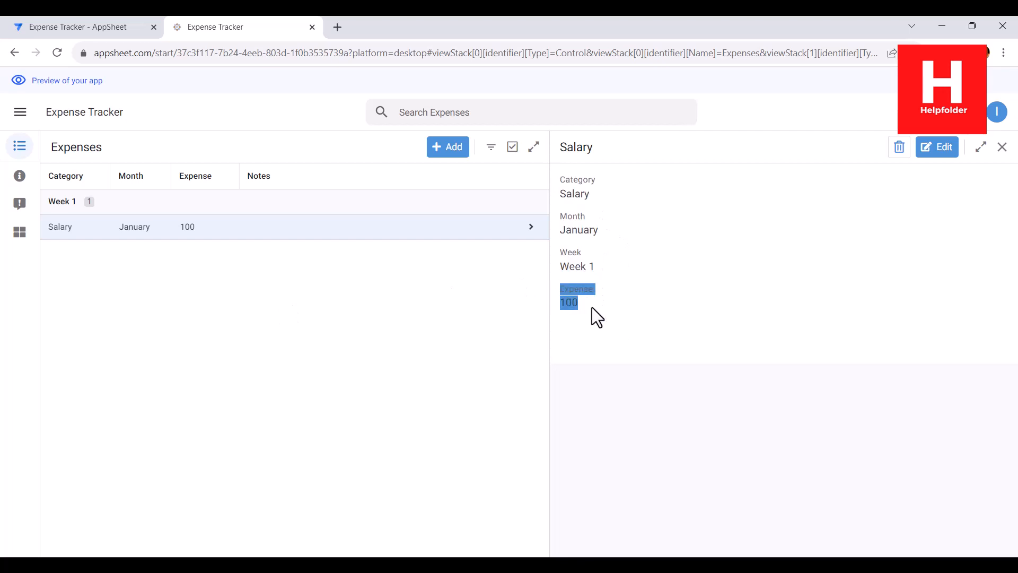
# Step: Open the Salary record for editing, examine its Category, Month, Week, Expense and Notes fields, and save it with the same values
pyautogui.click(935, 151)
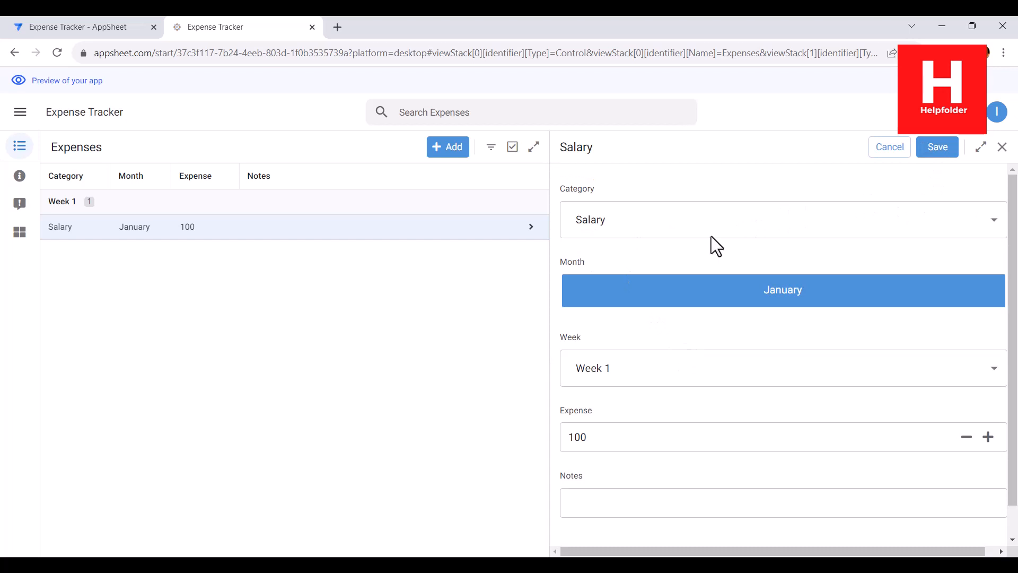
pyautogui.click(641, 225)
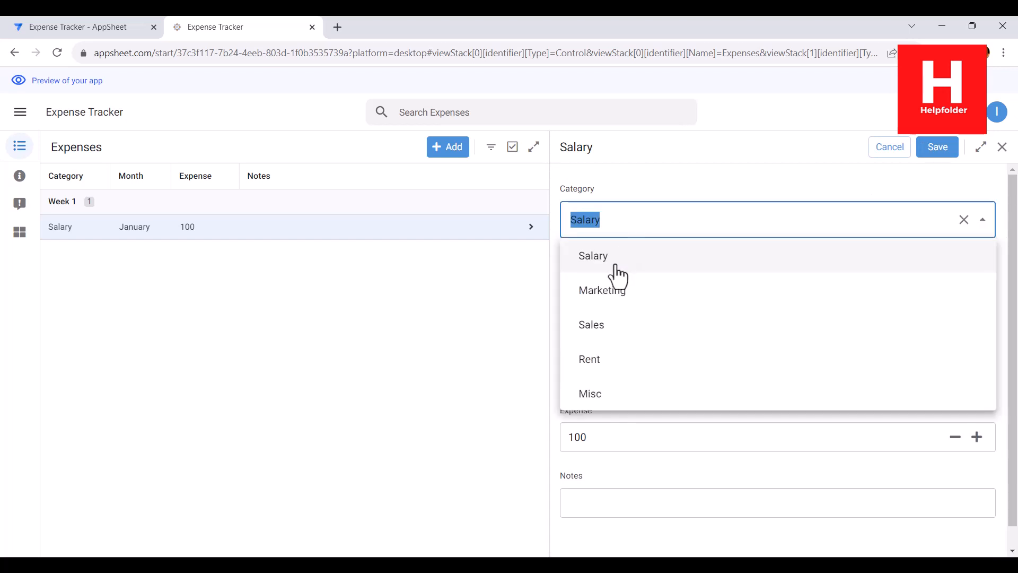
pyautogui.click(514, 332)
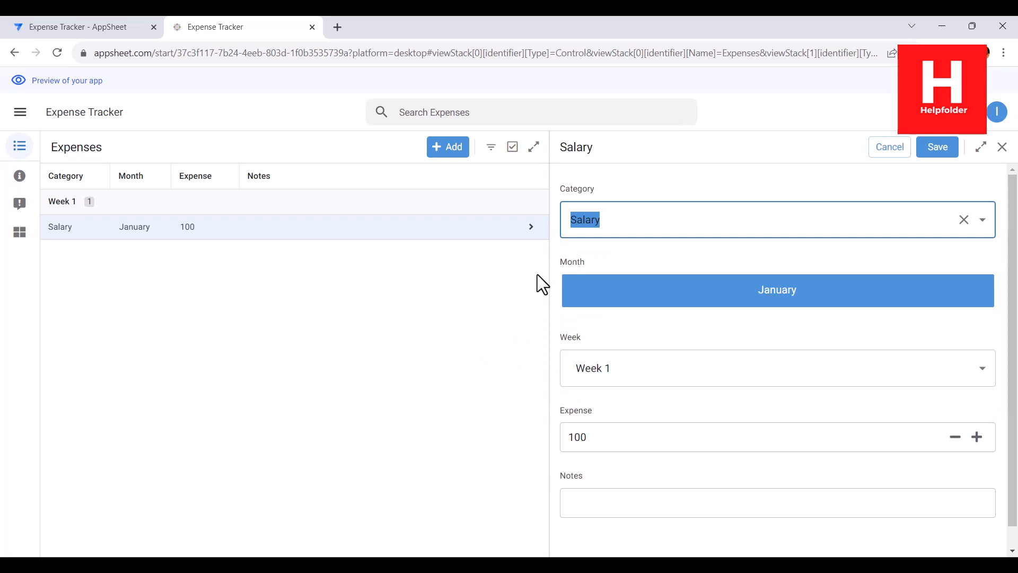
pyautogui.click(587, 254)
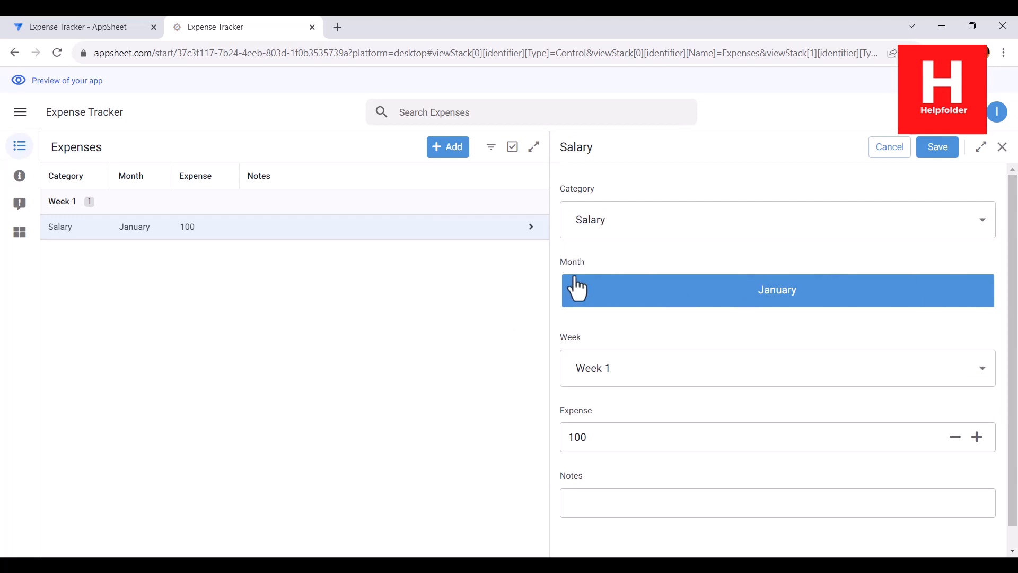
pyautogui.click(714, 300)
pyautogui.click(727, 304)
pyautogui.click(651, 355)
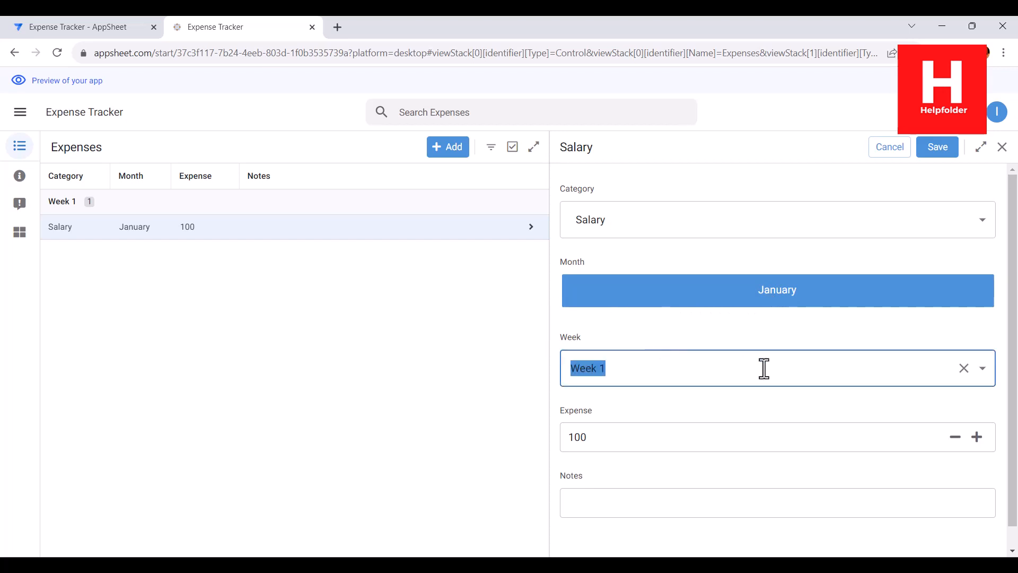
pyautogui.click(982, 374)
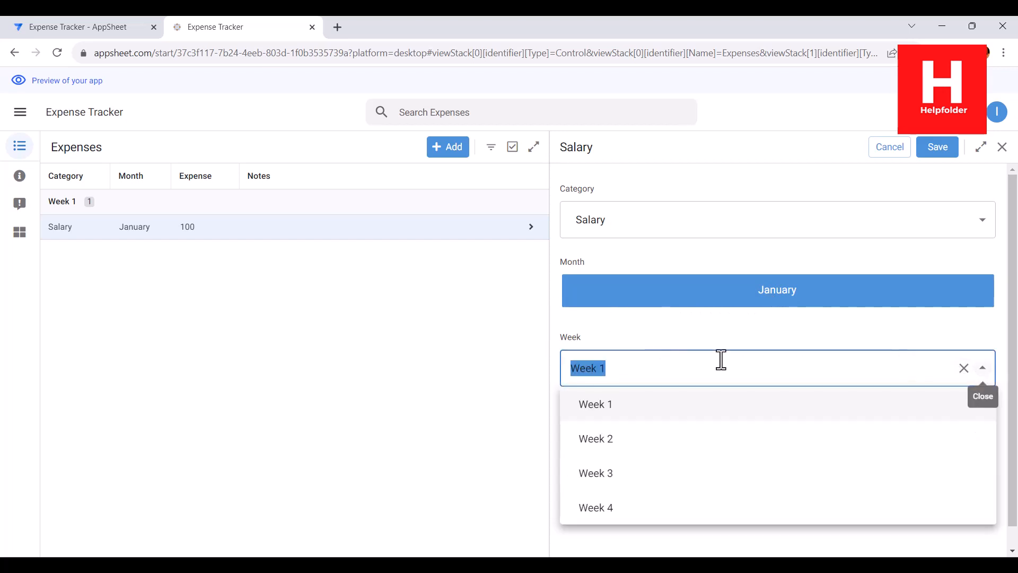
pyautogui.click(595, 320)
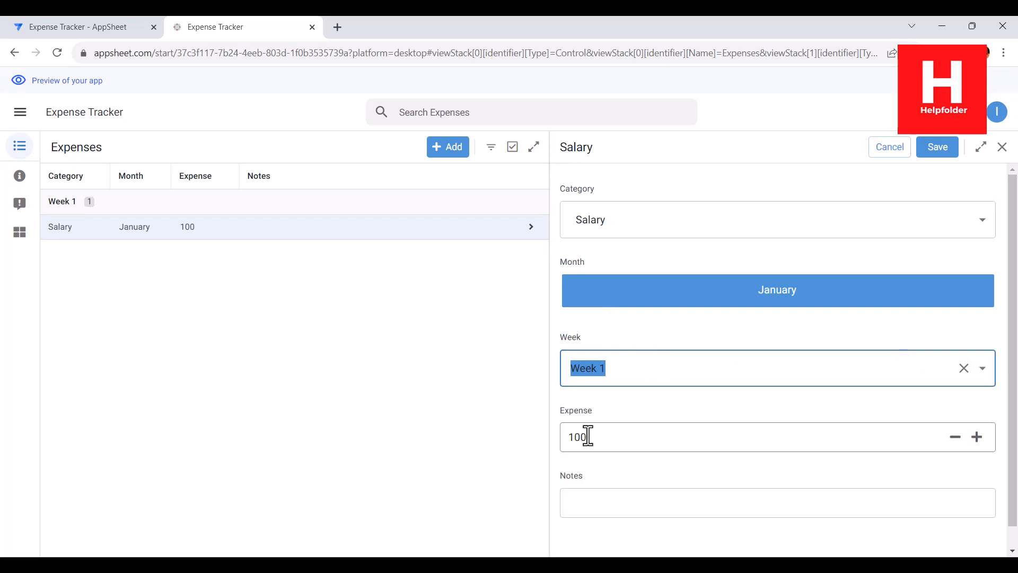
pyautogui.click(635, 396)
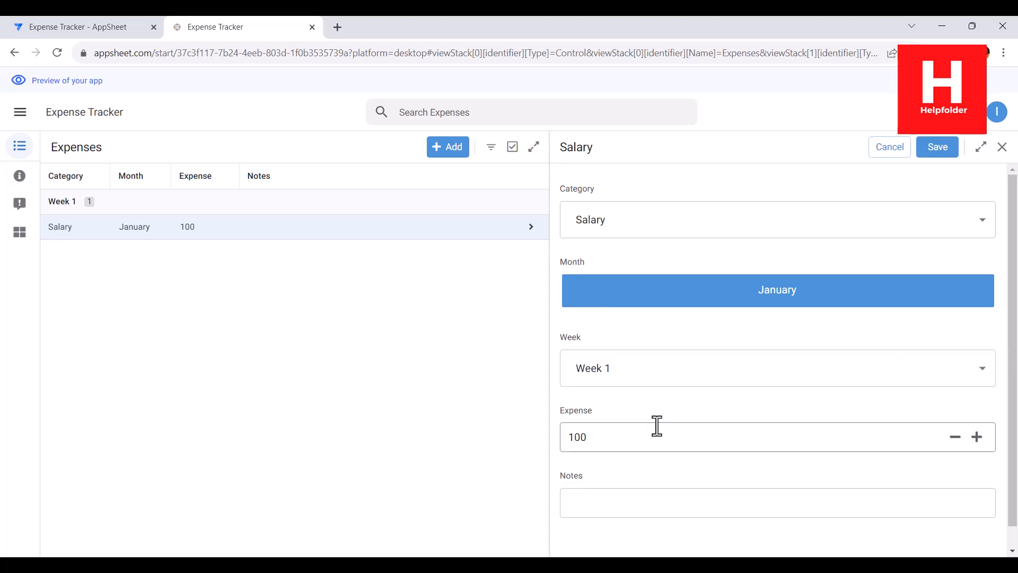
pyautogui.click(601, 497)
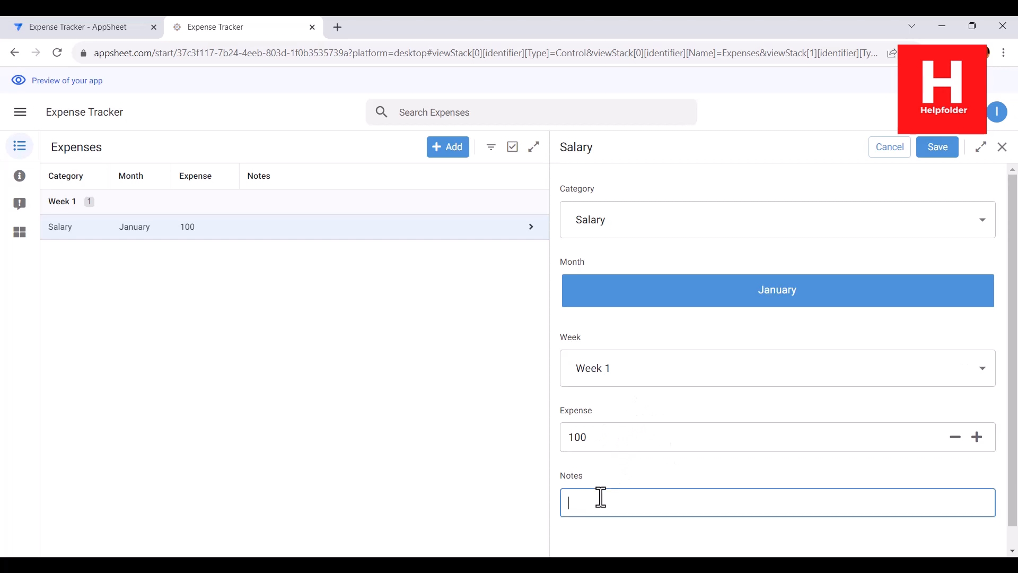
pyautogui.click(938, 146)
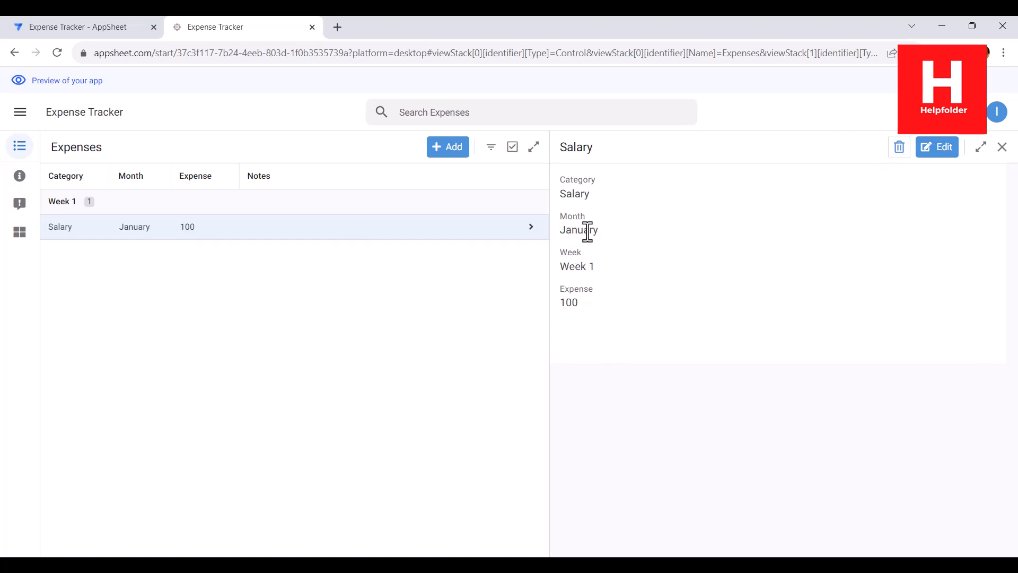
# Step: Return to the app editor and examine the column settings of the Expenses data table
pyautogui.doubleClick(562, 226)
pyautogui.click(556, 212)
pyautogui.click(84, 30)
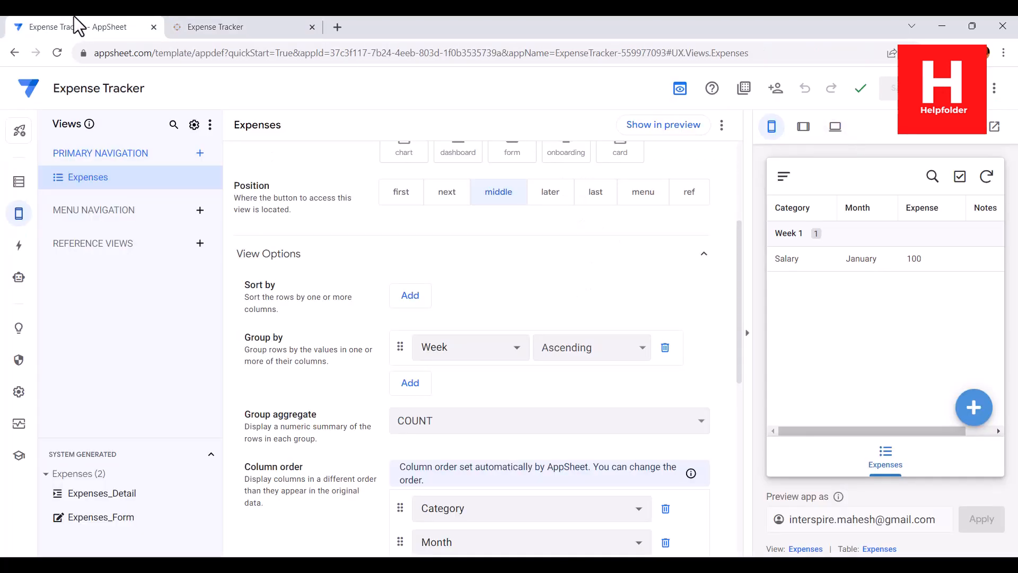
pyautogui.click(21, 185)
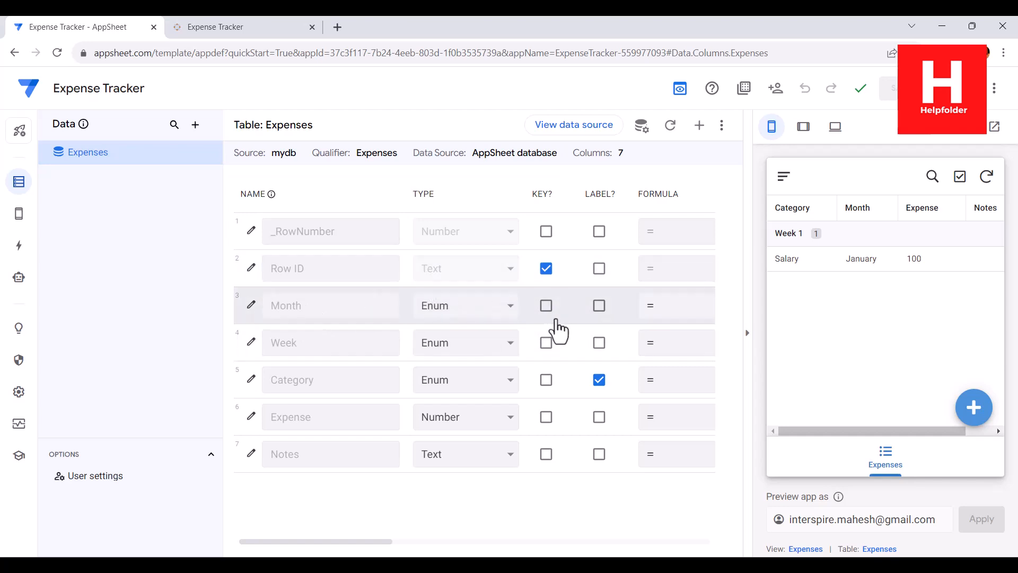
pyautogui.moveTo(391, 542); pyautogui.dragTo(354, 540)
pyautogui.moveTo(388, 541); pyautogui.dragTo(237, 521)
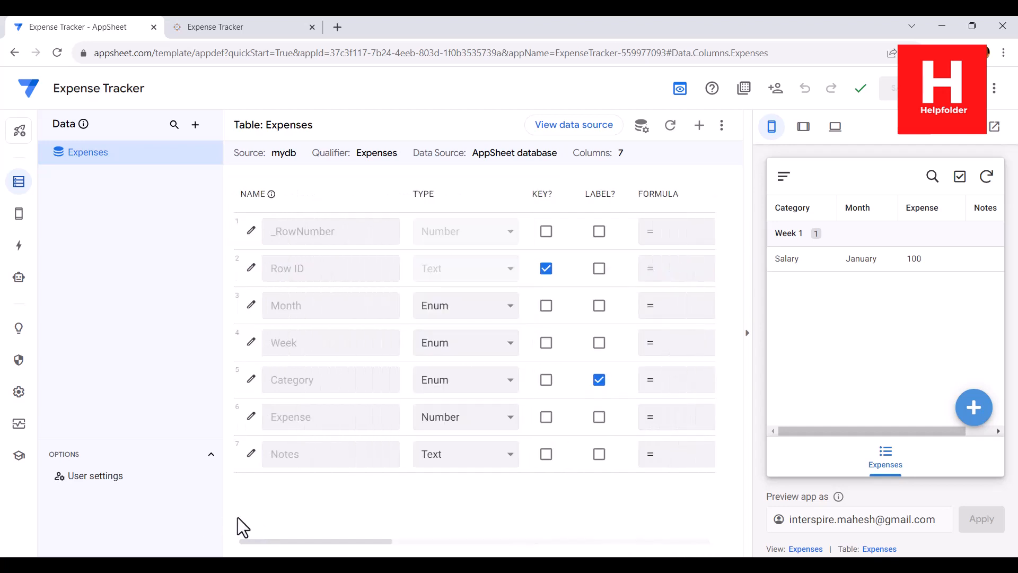
# Step: Launch a new desktop preview, close the old preview tab, and view the Salary record's details
pyautogui.click(835, 129)
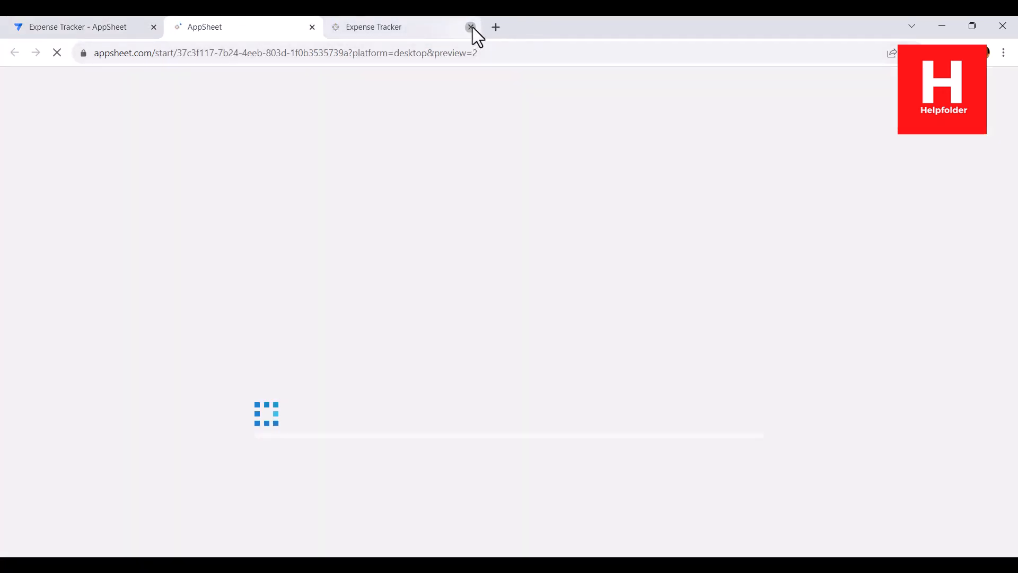
pyautogui.click(472, 28)
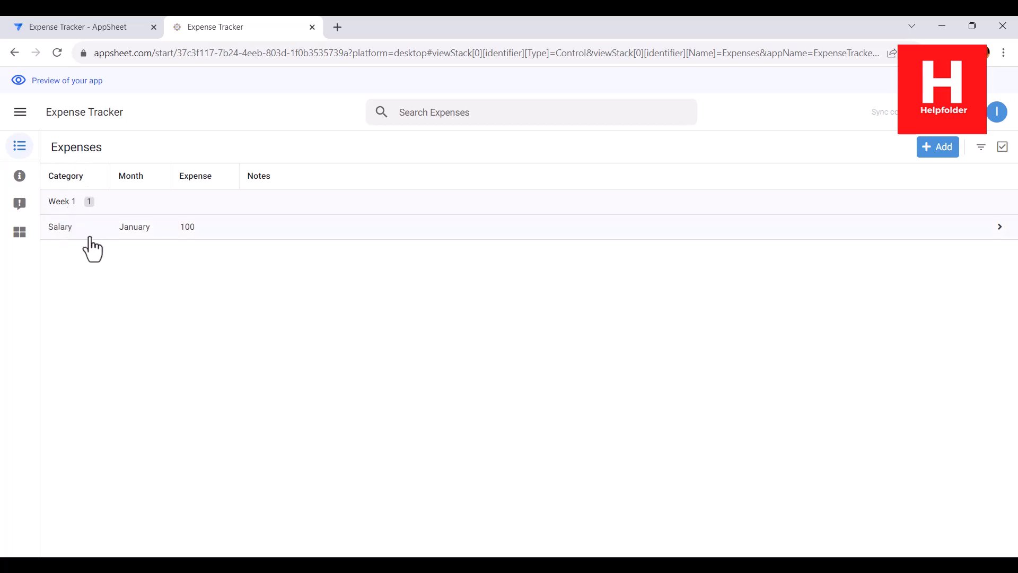
pyautogui.click(77, 232)
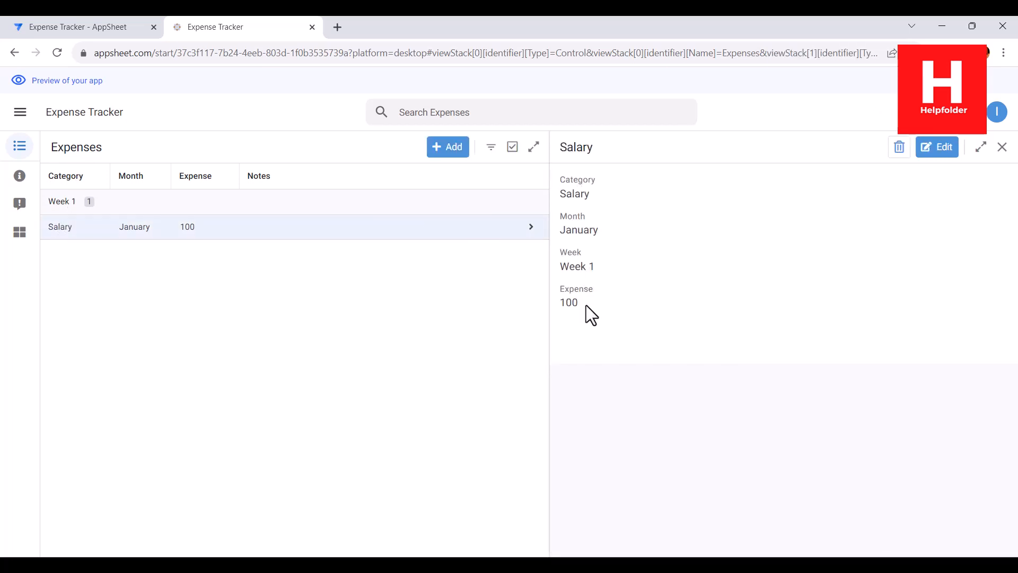
# Step: Test the January choice of the Month field in a new Expenses form, and close the form without saving
pyautogui.click(448, 149)
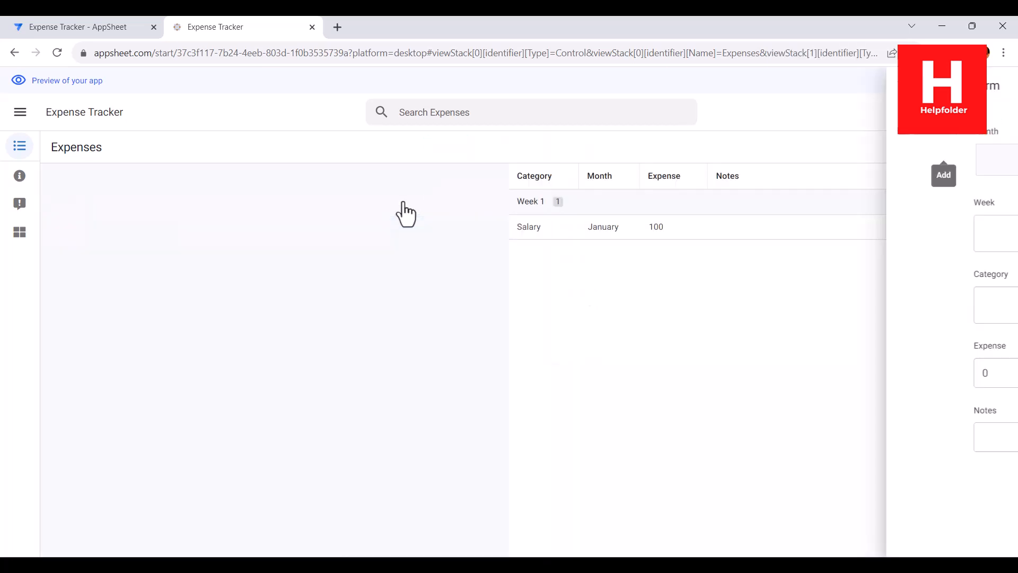
pyautogui.click(738, 175)
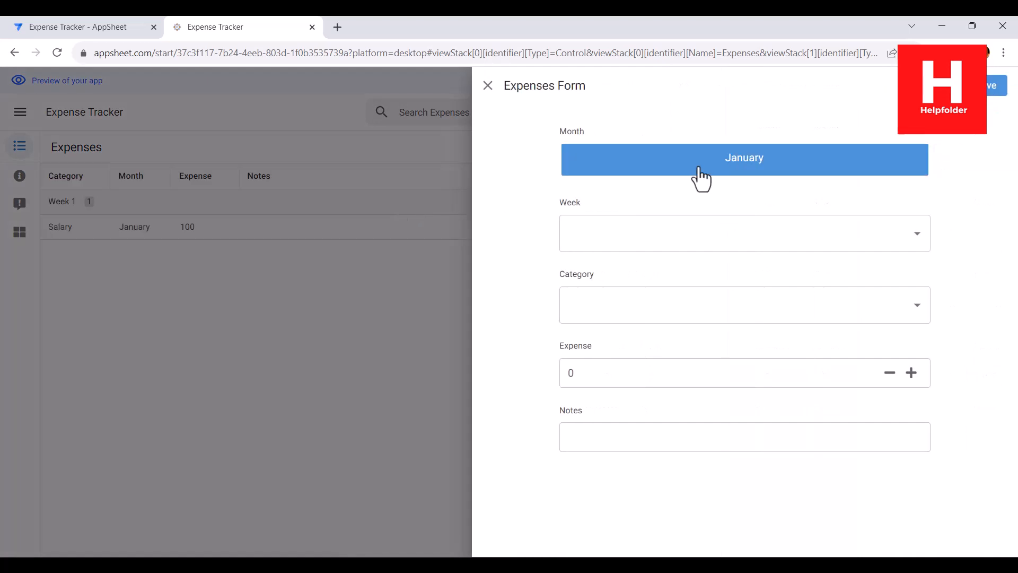
pyautogui.click(735, 166)
pyautogui.click(739, 164)
pyautogui.click(739, 162)
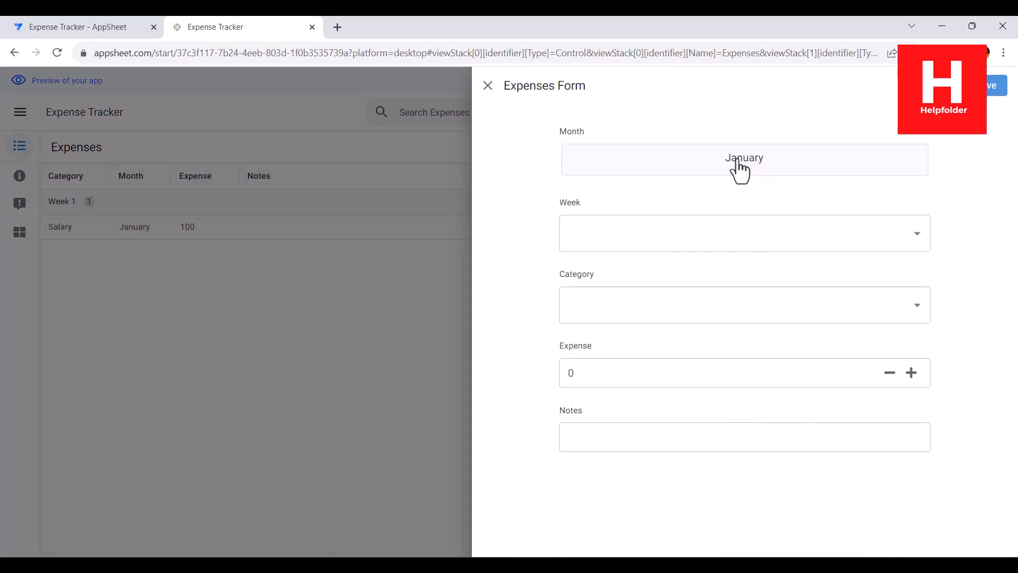
pyautogui.click(738, 161)
pyautogui.click(738, 160)
pyautogui.click(738, 161)
pyautogui.click(738, 162)
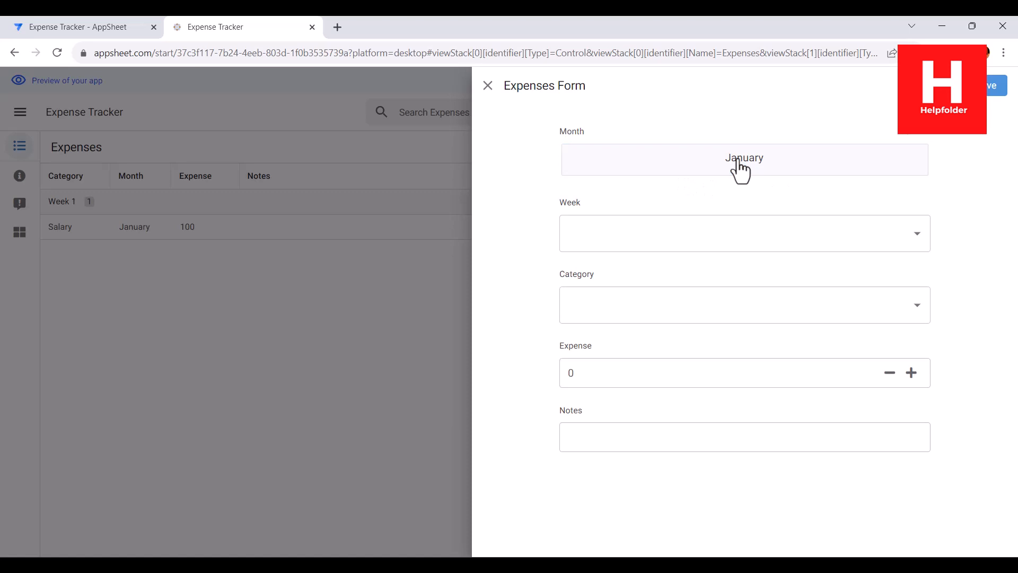
pyautogui.click(635, 159)
pyautogui.click(636, 160)
pyautogui.click(639, 158)
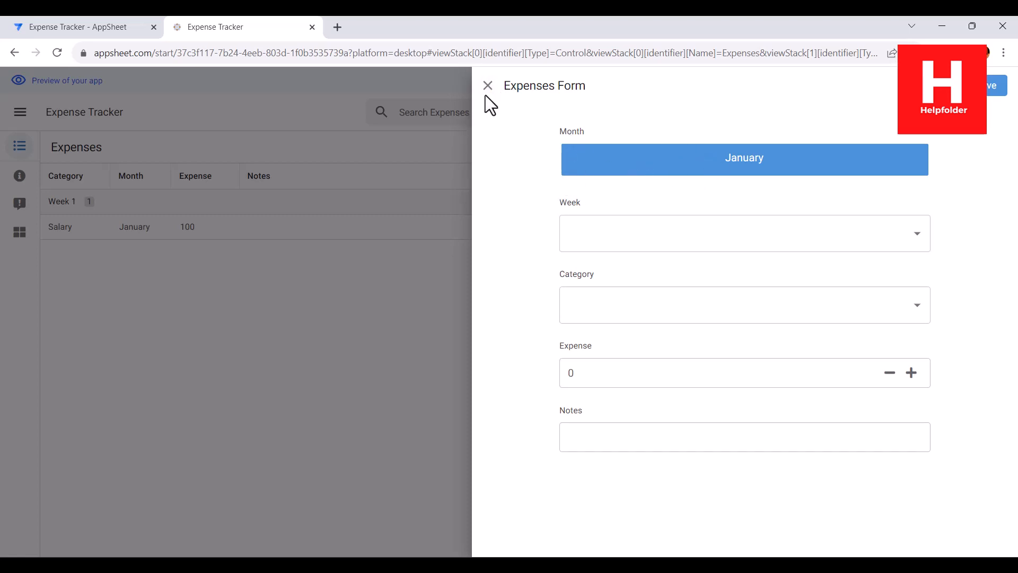
pyautogui.press('Escape')
pyautogui.click(559, 355)
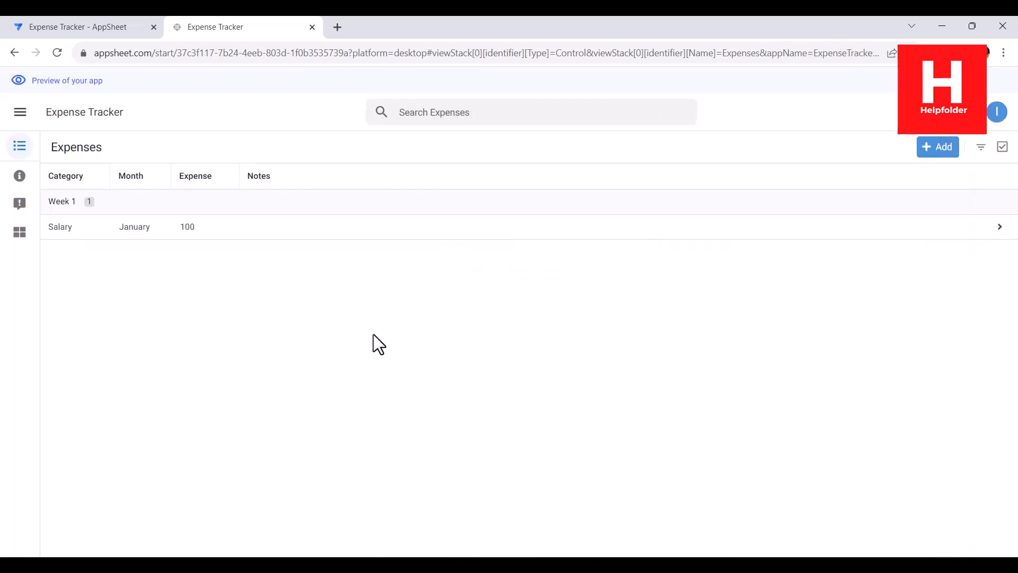
# Step: Change the Month column's type in the Expenses data table to Text, save the app, and close the old preview
pyautogui.click(45, 28)
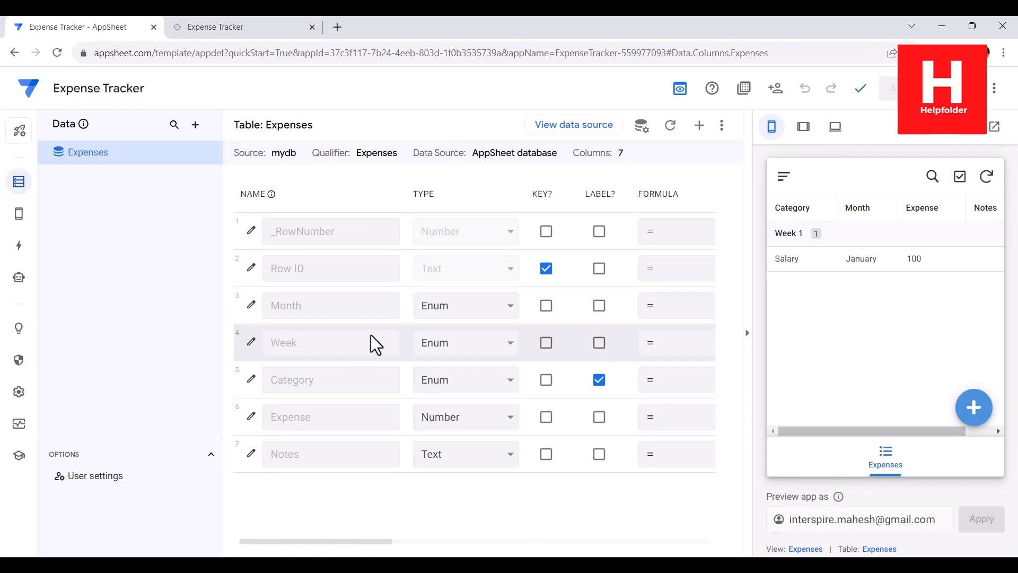
pyautogui.click(509, 310)
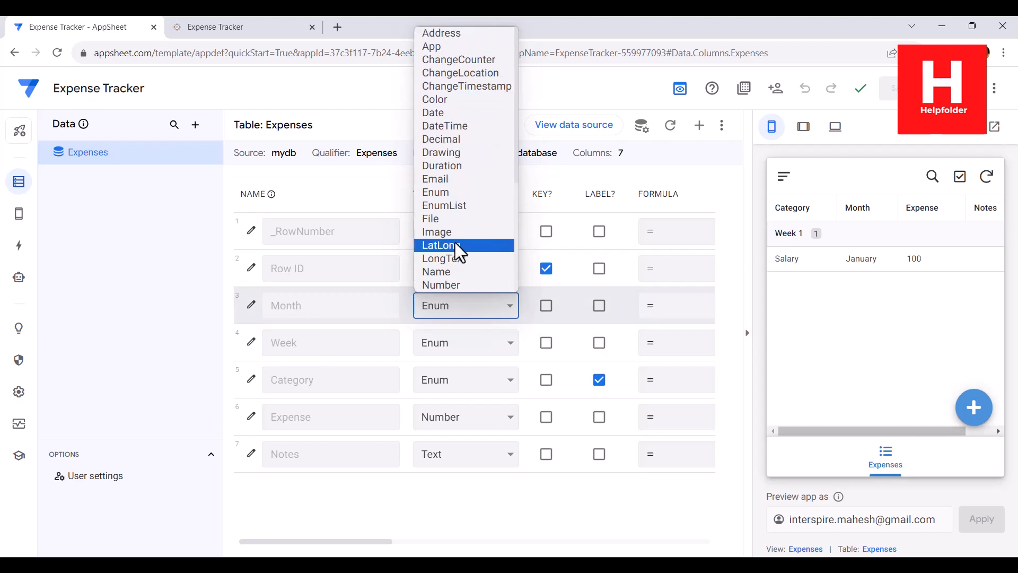
pyautogui.scroll(-3, 493, 192)
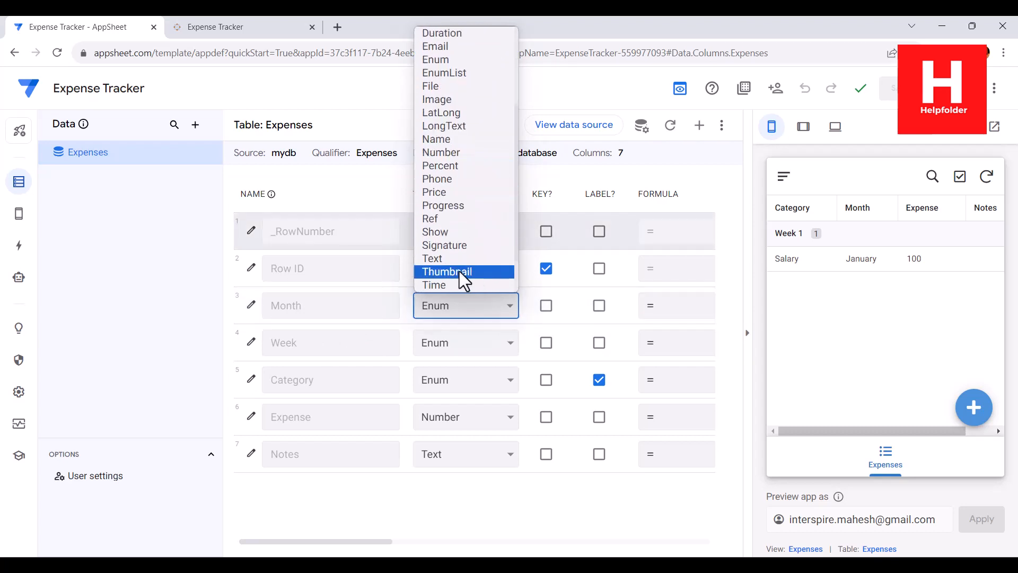
pyautogui.click(446, 258)
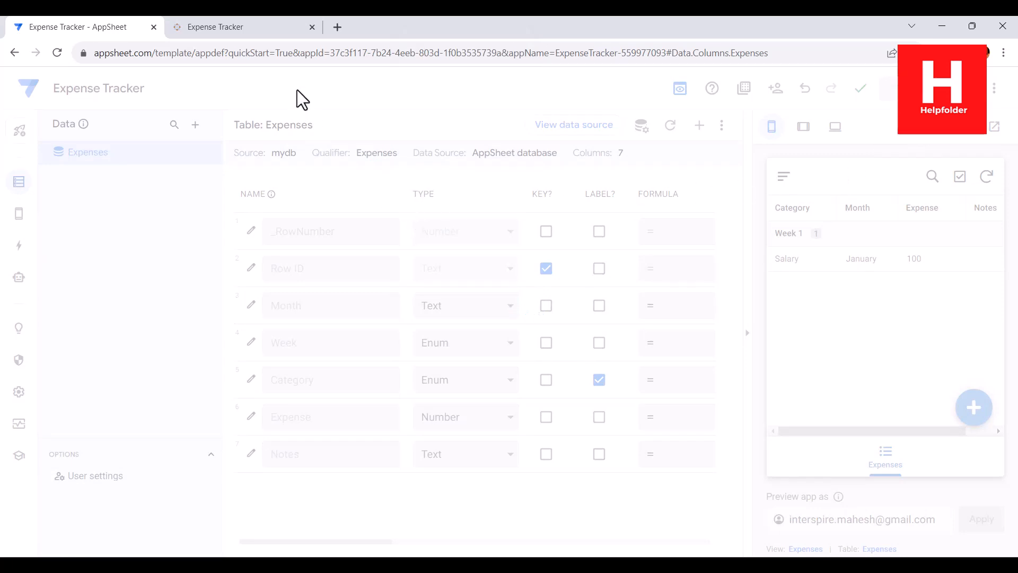
pyautogui.click(311, 27)
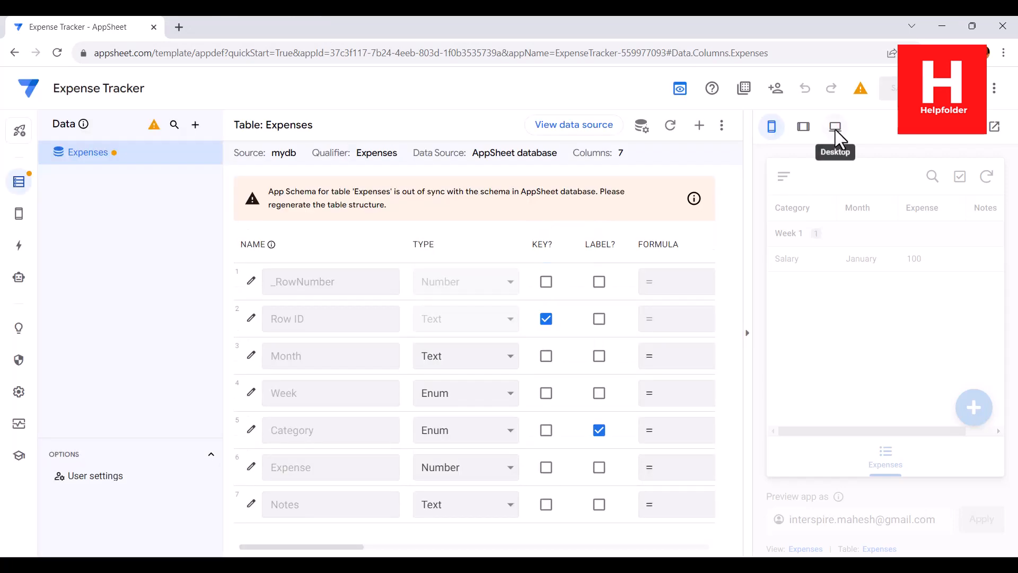
# Step: Open a fresh desktop preview, check the Month and Week fields in a new Expenses form, and close the form
pyautogui.click(836, 130)
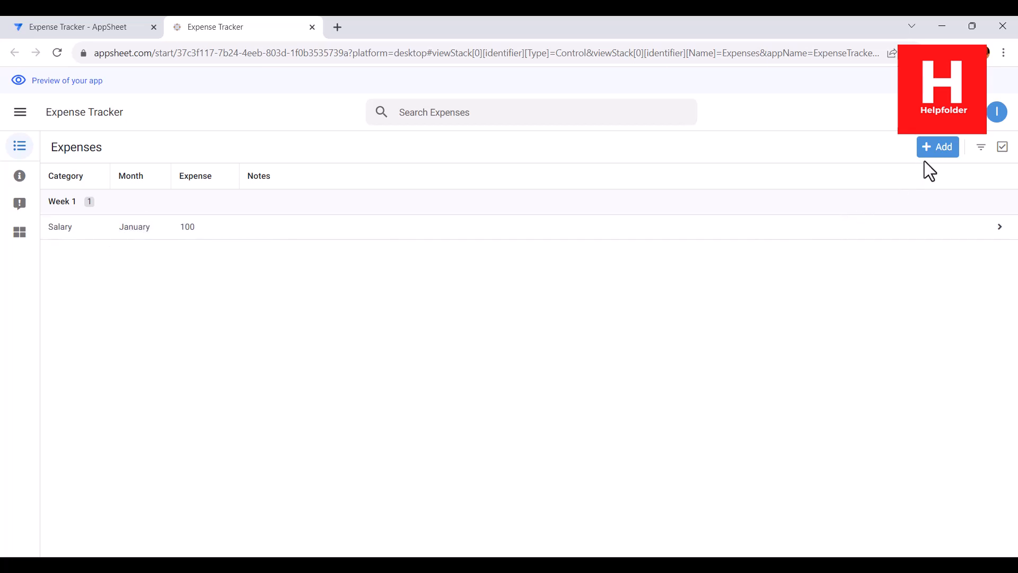
pyautogui.click(937, 148)
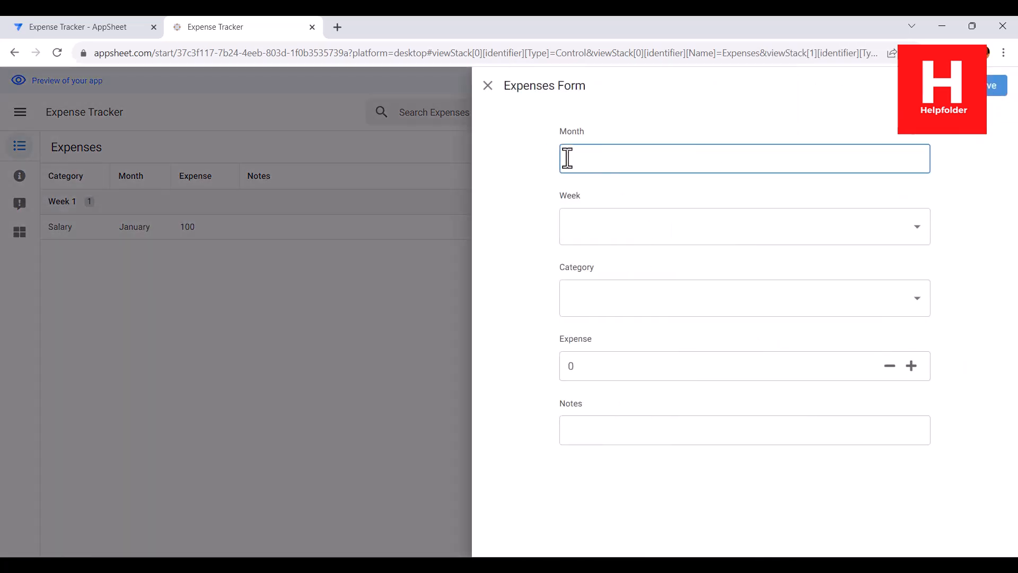
pyautogui.click(917, 235)
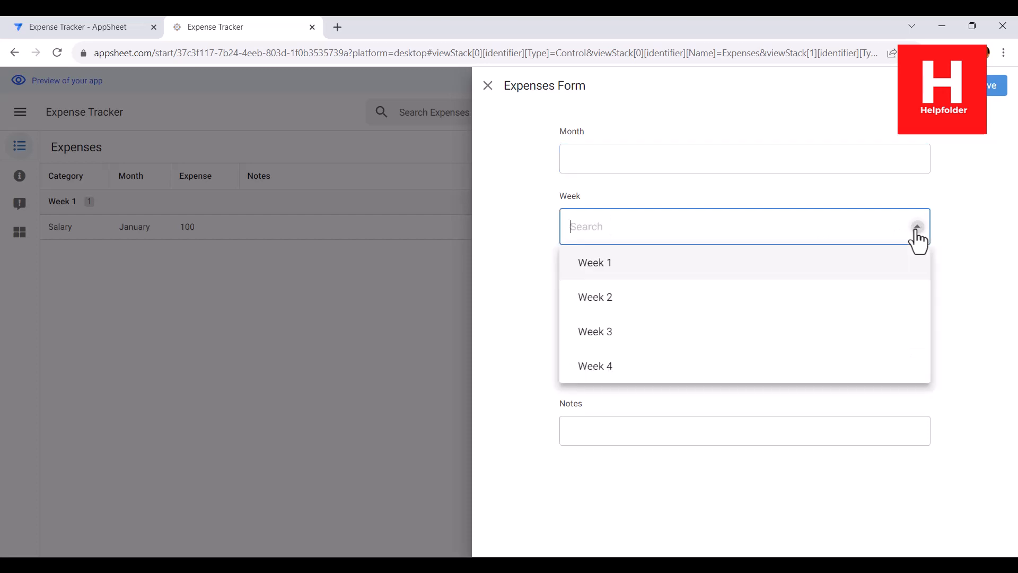
pyautogui.click(532, 253)
pyautogui.click(583, 151)
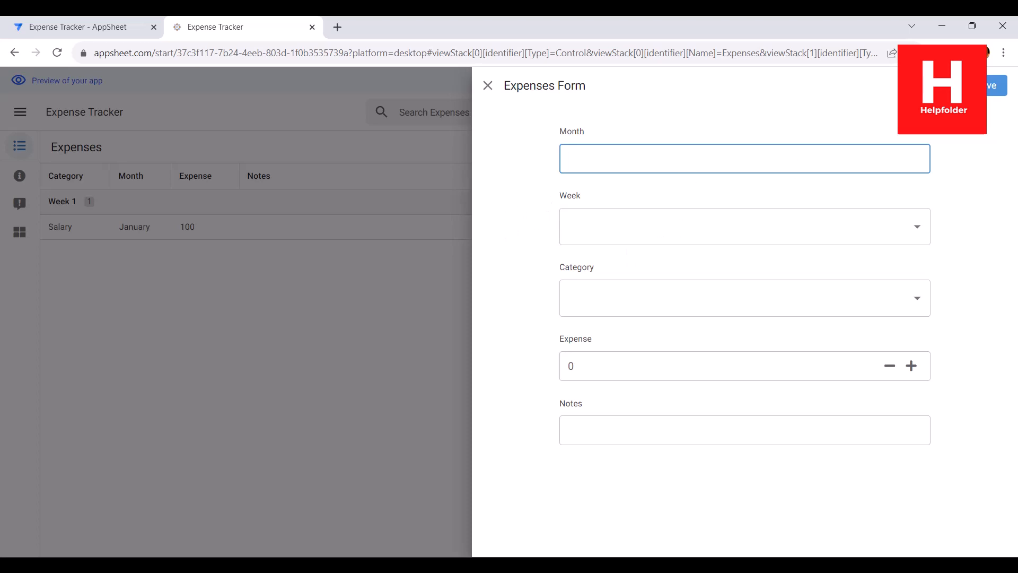
pyautogui.click(947, 86)
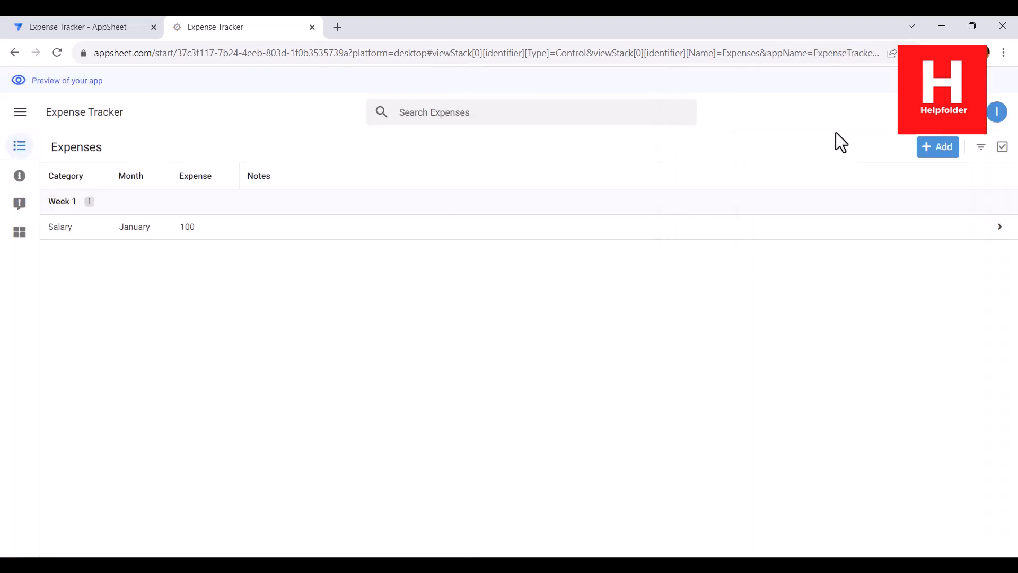